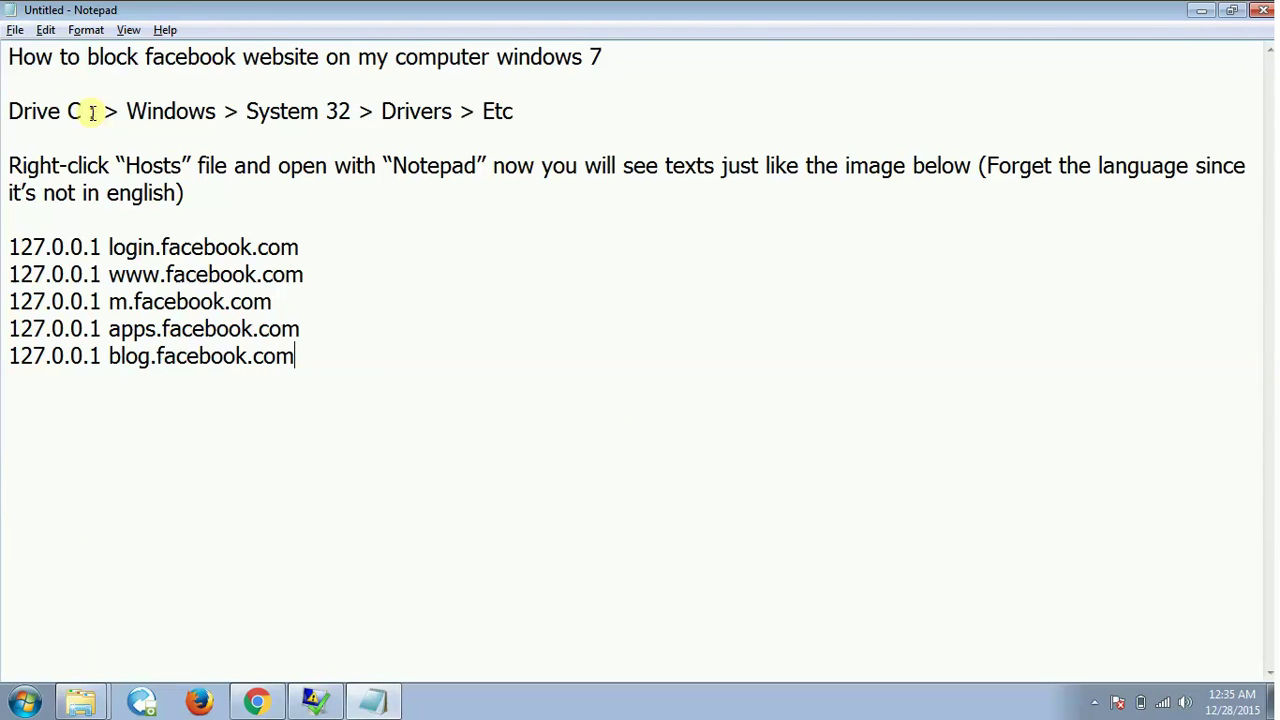
Step: Open the folder C:\Windows\System32\drivers\etc in Windows Explorer, following the path given in the notes
{"action": "key", "text": "super+e"}
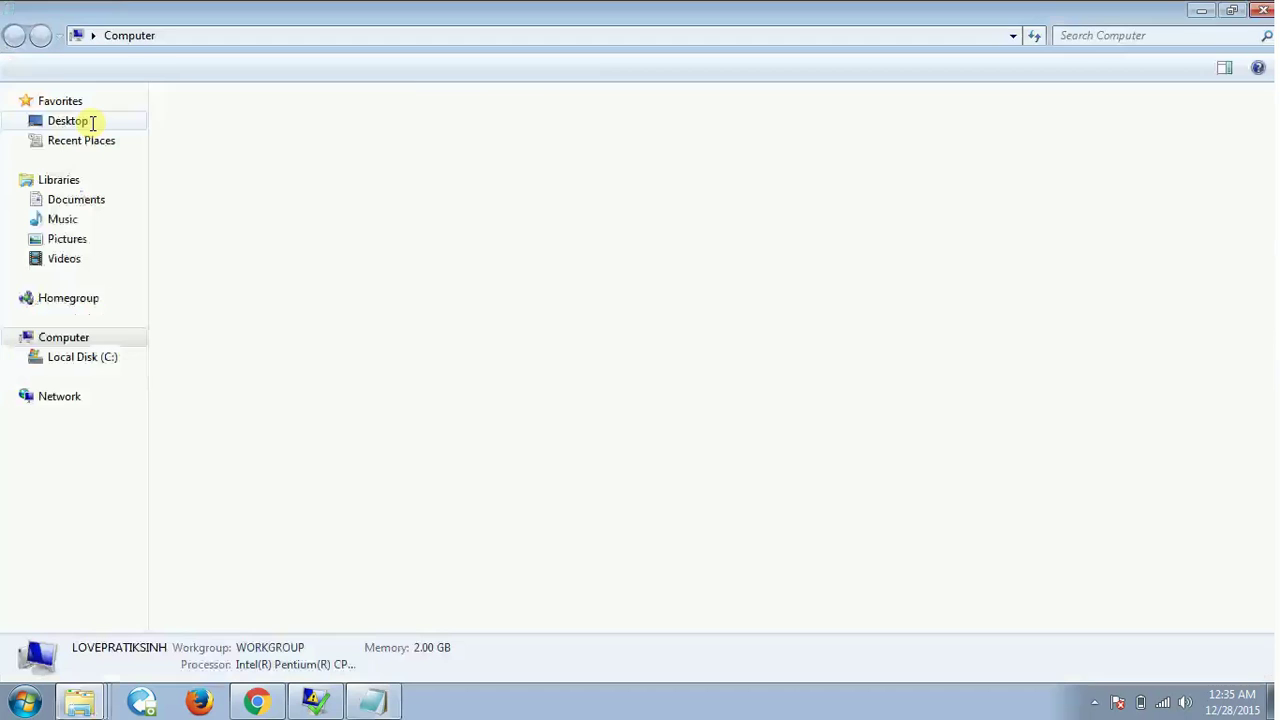
{"action": "double_click", "coordinate": [329, 126]}
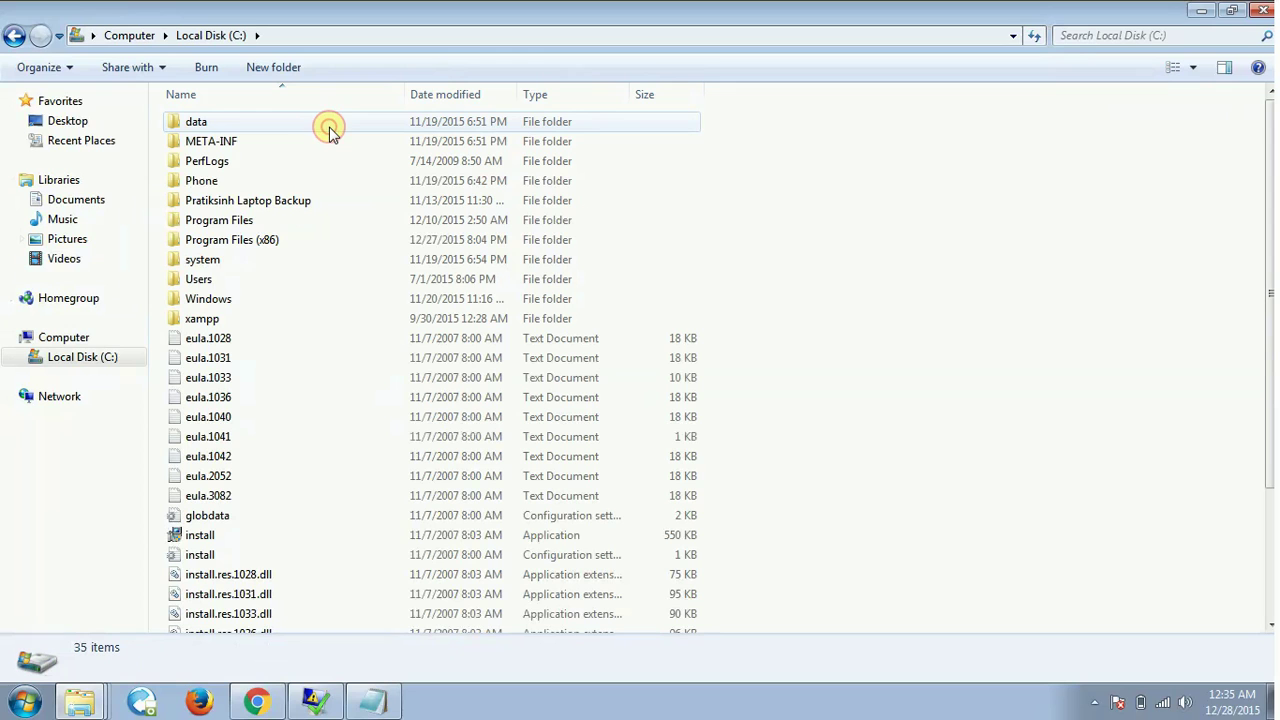
{"action": "double_click", "coordinate": [230, 305]}
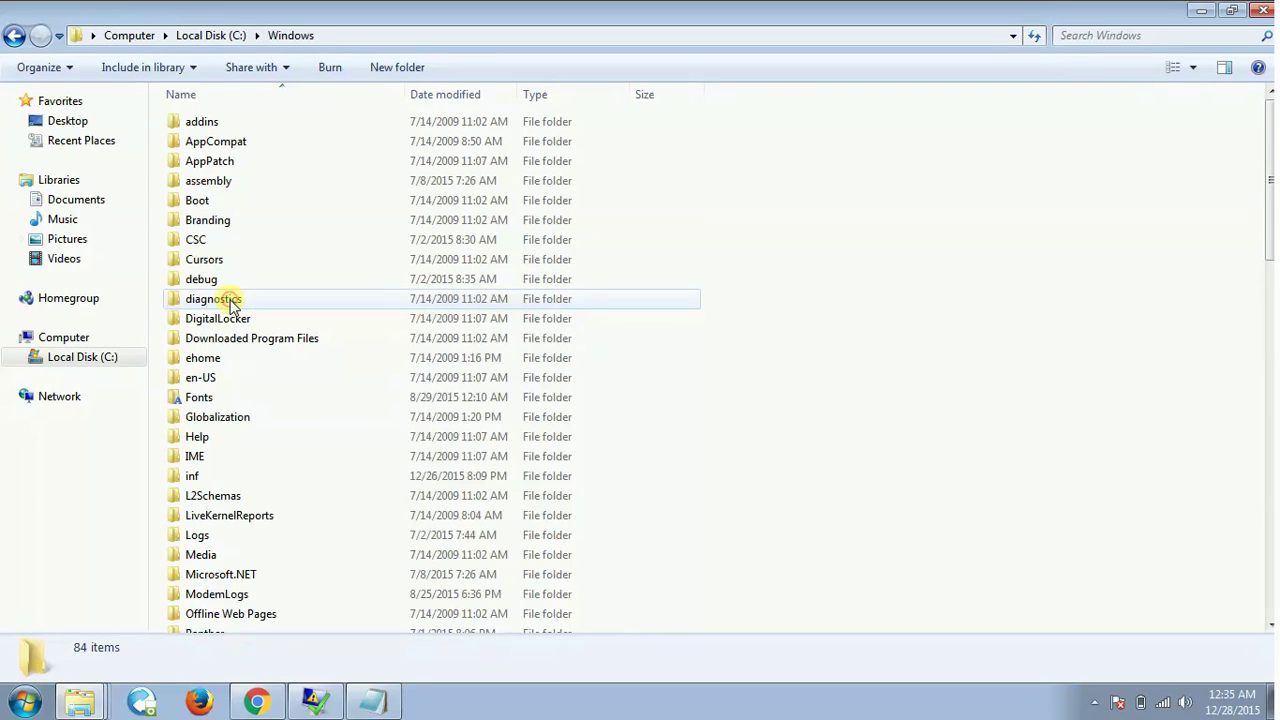
{"action": "key", "text": "alt+Tab"}
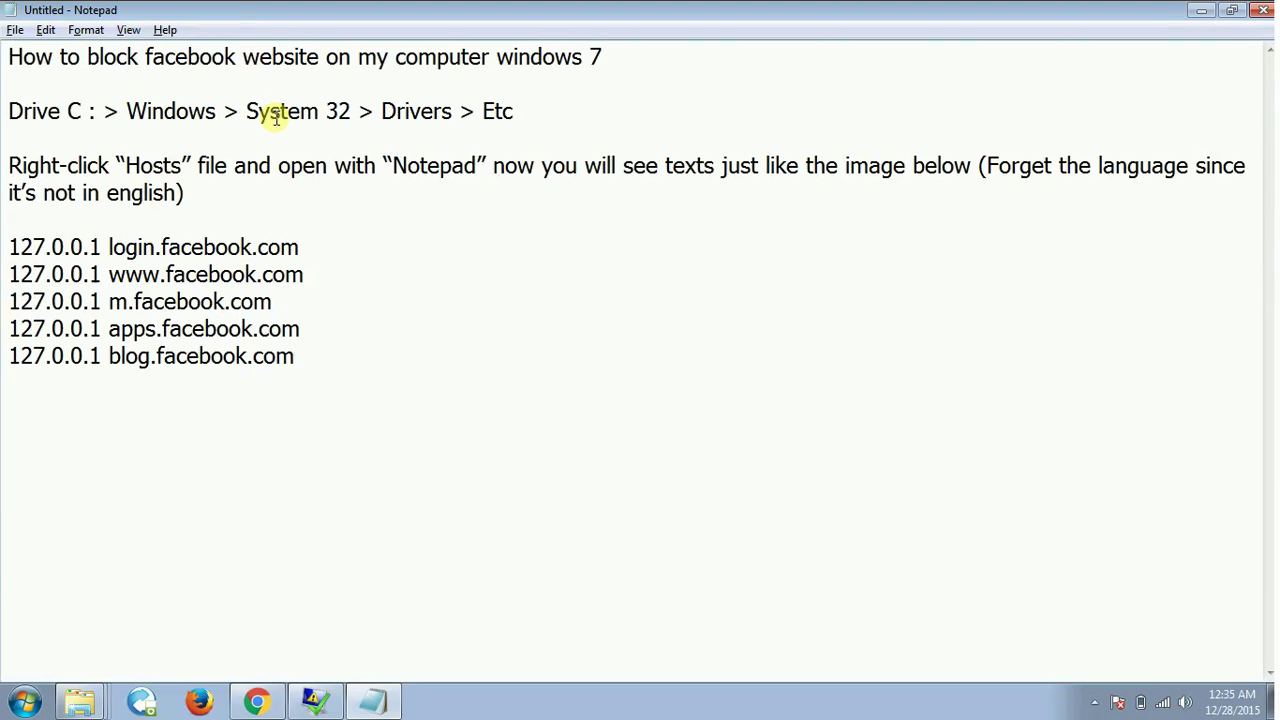
{"action": "key", "text": "alt+Tab"}
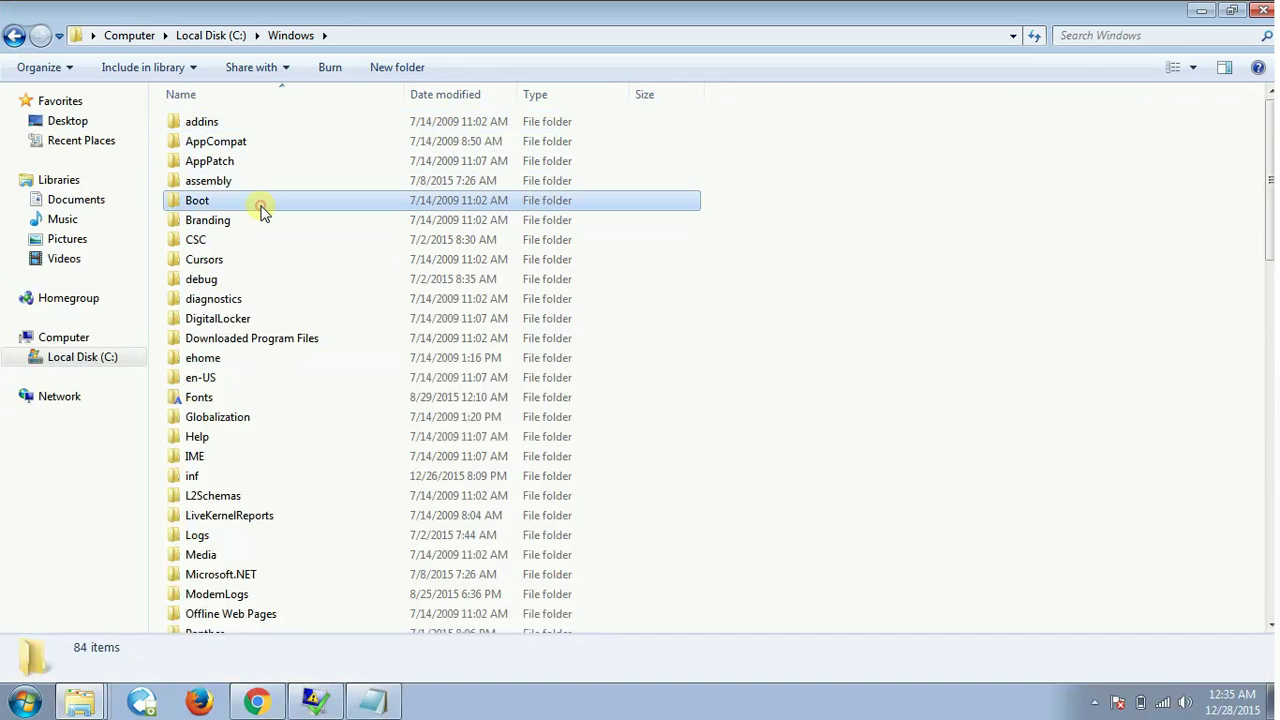
{"action": "type", "text": "sys"}
{"action": "key", "text": "Down"}
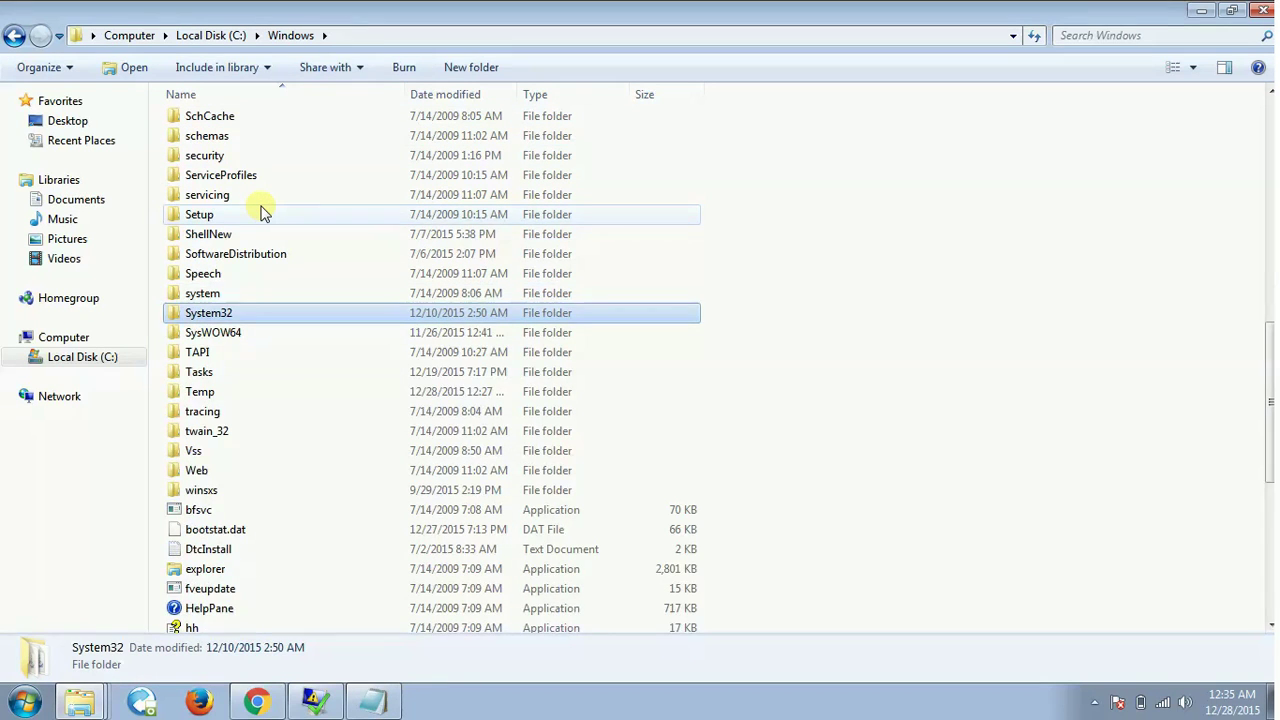
{"action": "key", "text": "Return"}
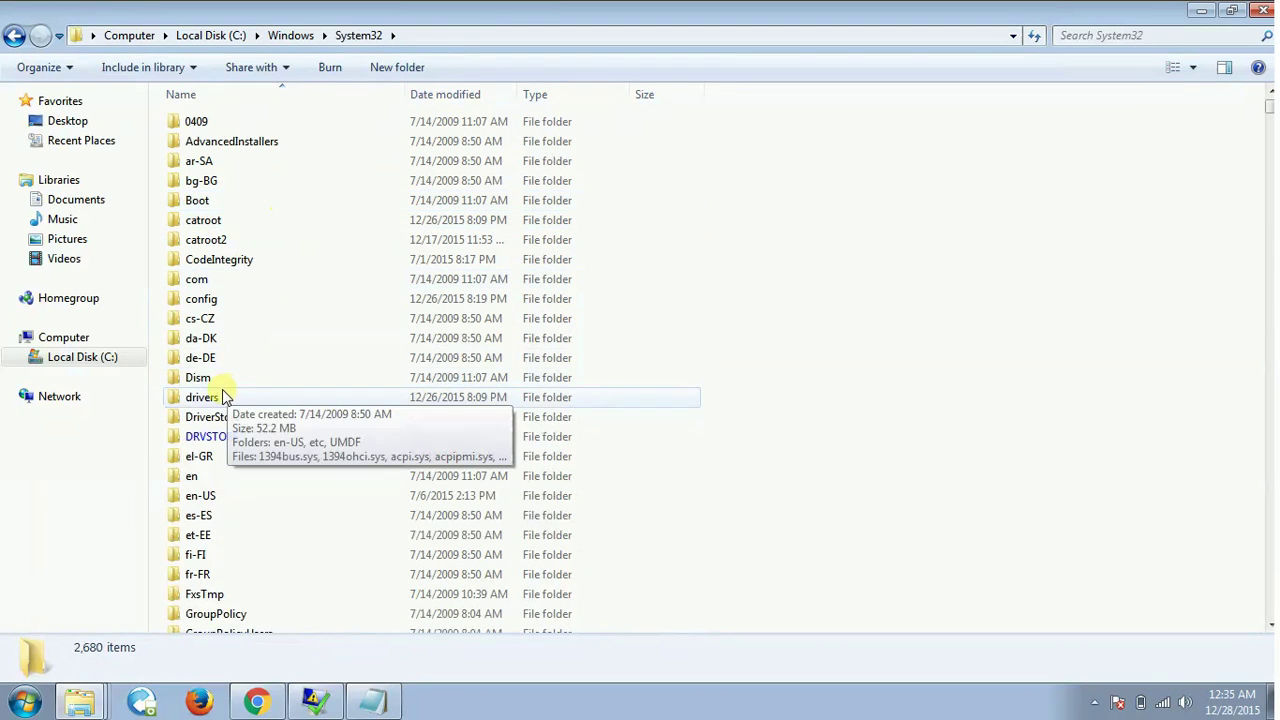
{"action": "double_click", "coordinate": [205, 400]}
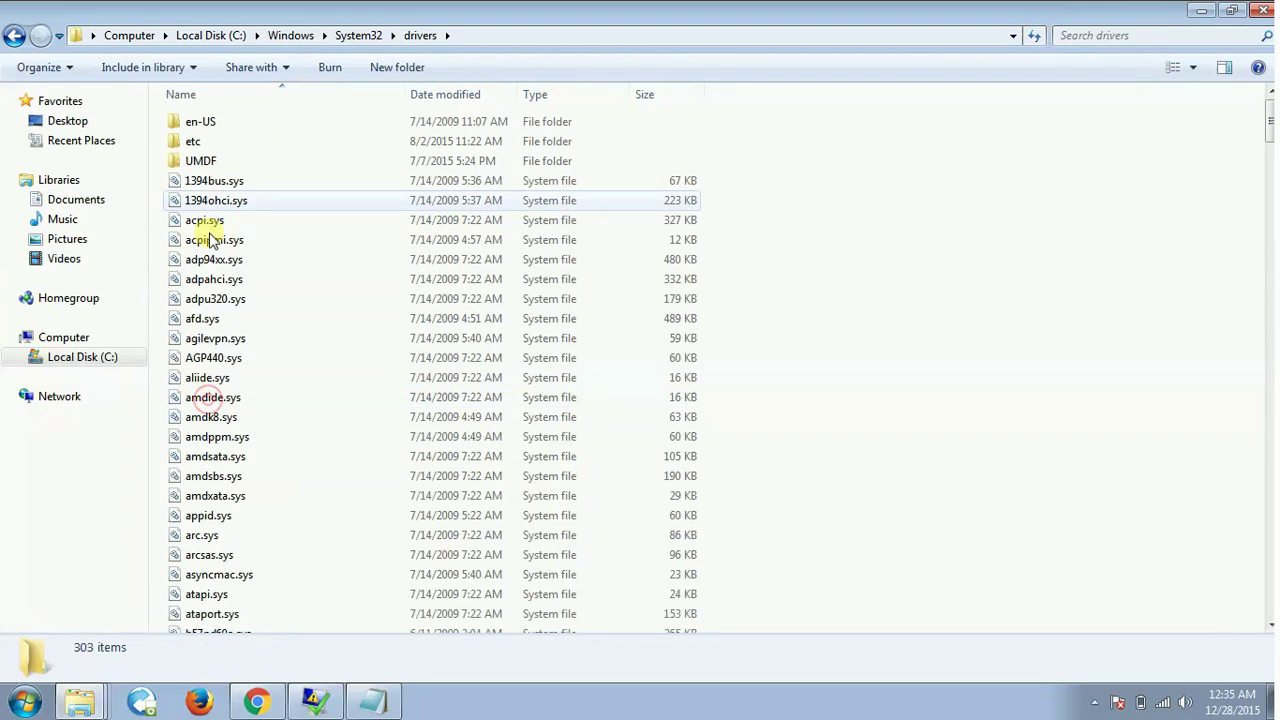
{"action": "double_click", "coordinate": [195, 143]}
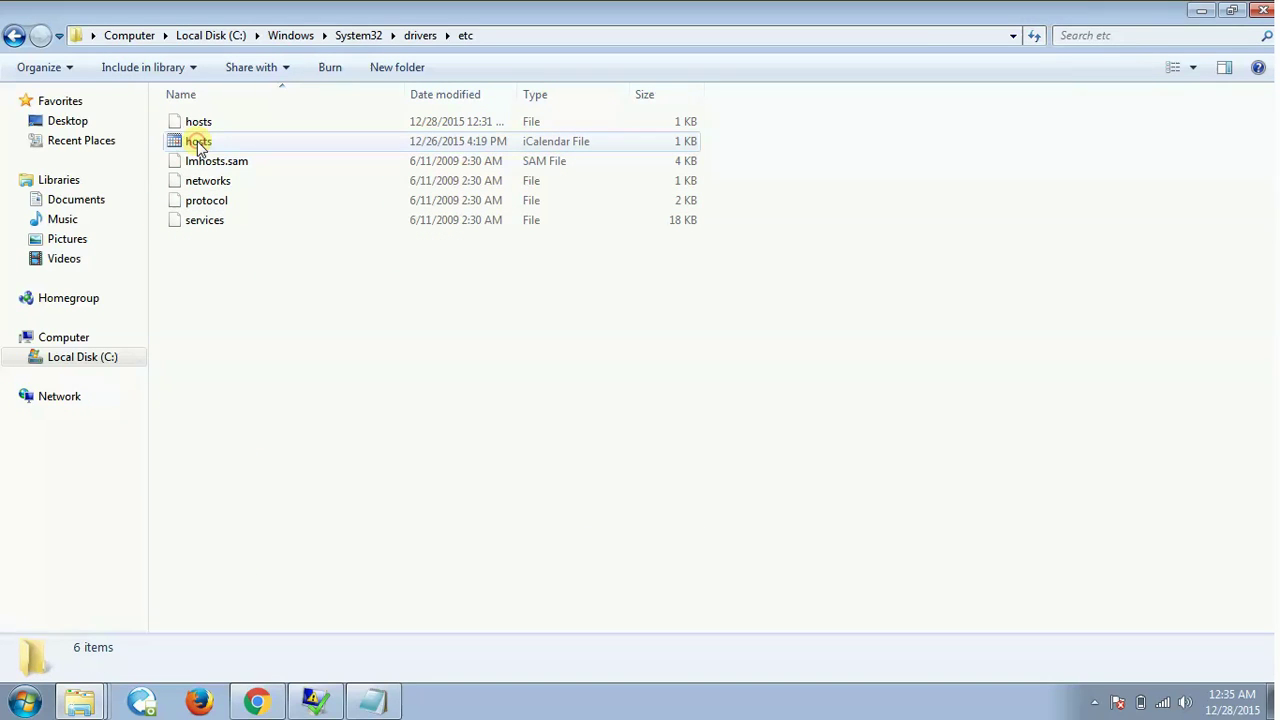
Step: Open the extensionless hosts file for editing in Notepad++
{"action": "left_click", "coordinate": [197, 143]}
{"action": "left_click", "coordinate": [207, 124]}
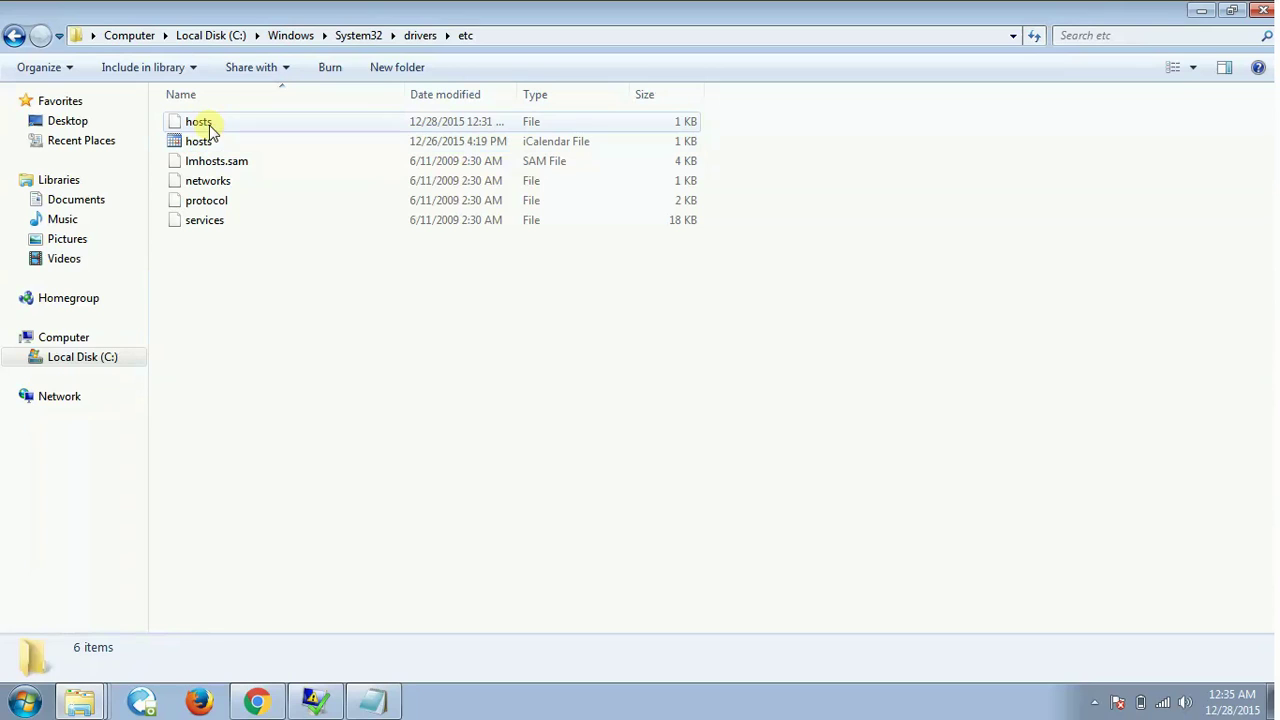
{"action": "left_click", "coordinate": [206, 126]}
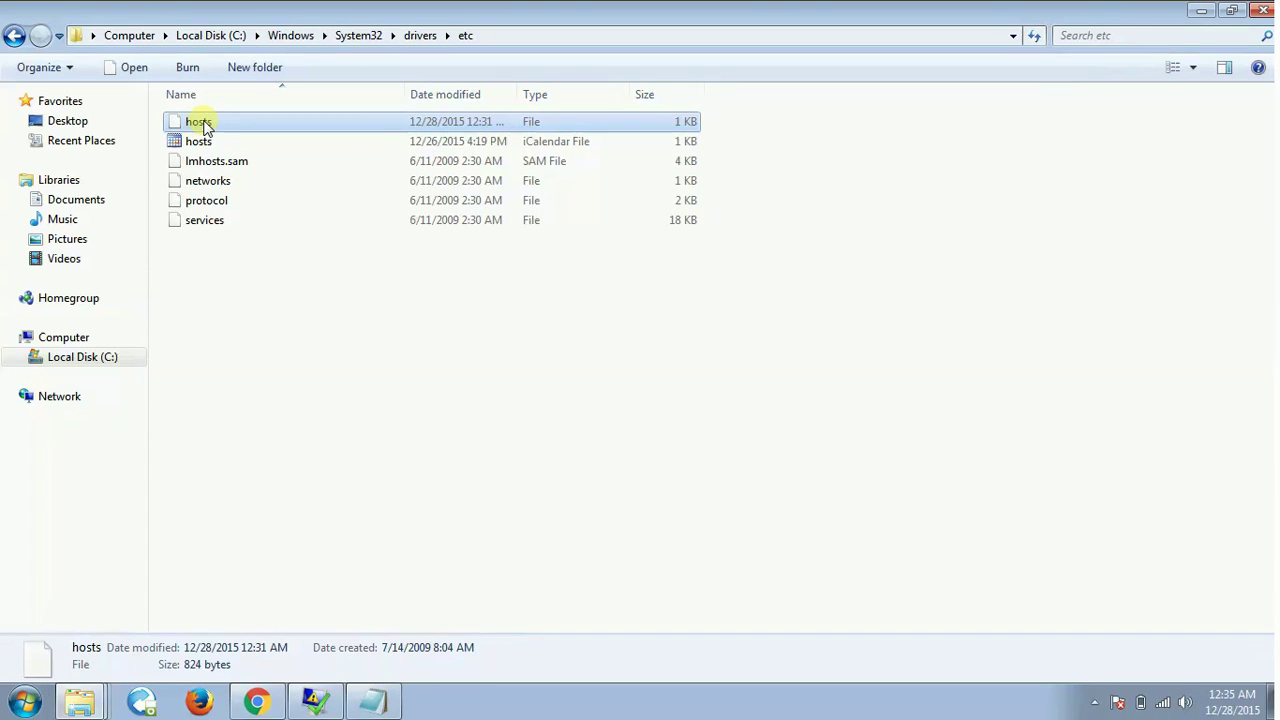
{"action": "right_click", "coordinate": [204, 127]}
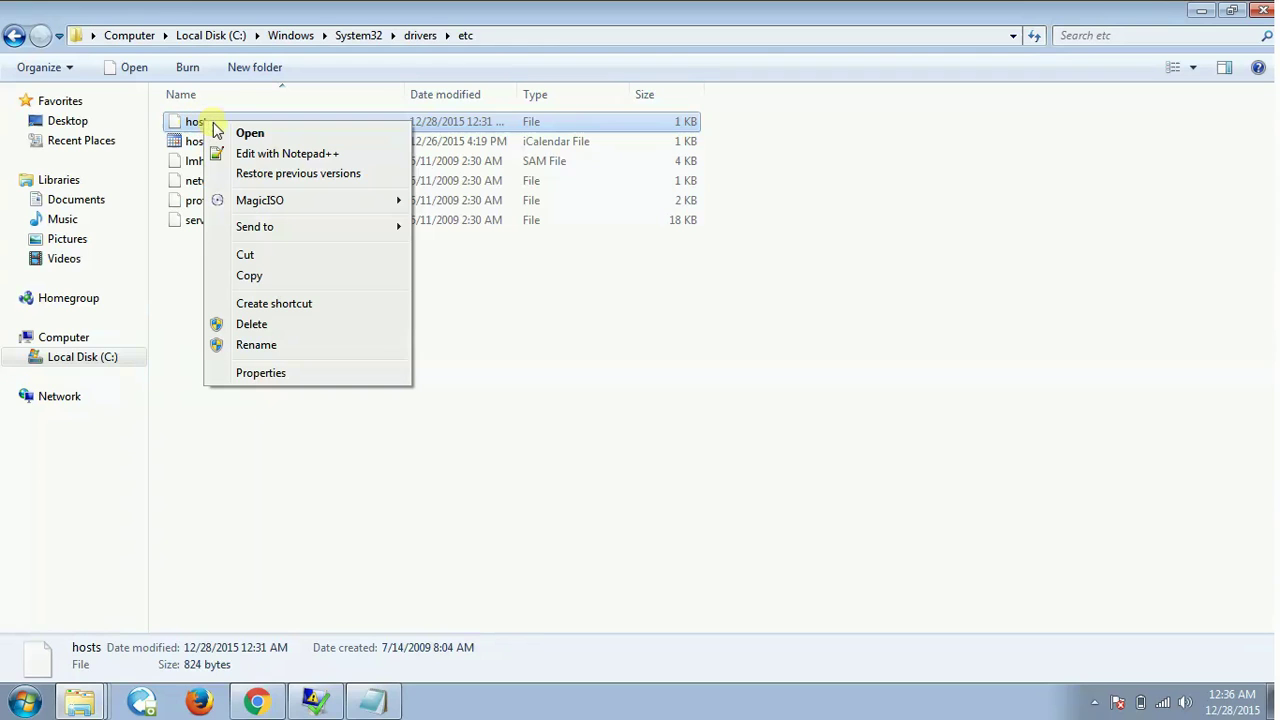
{"action": "left_click", "coordinate": [280, 155]}
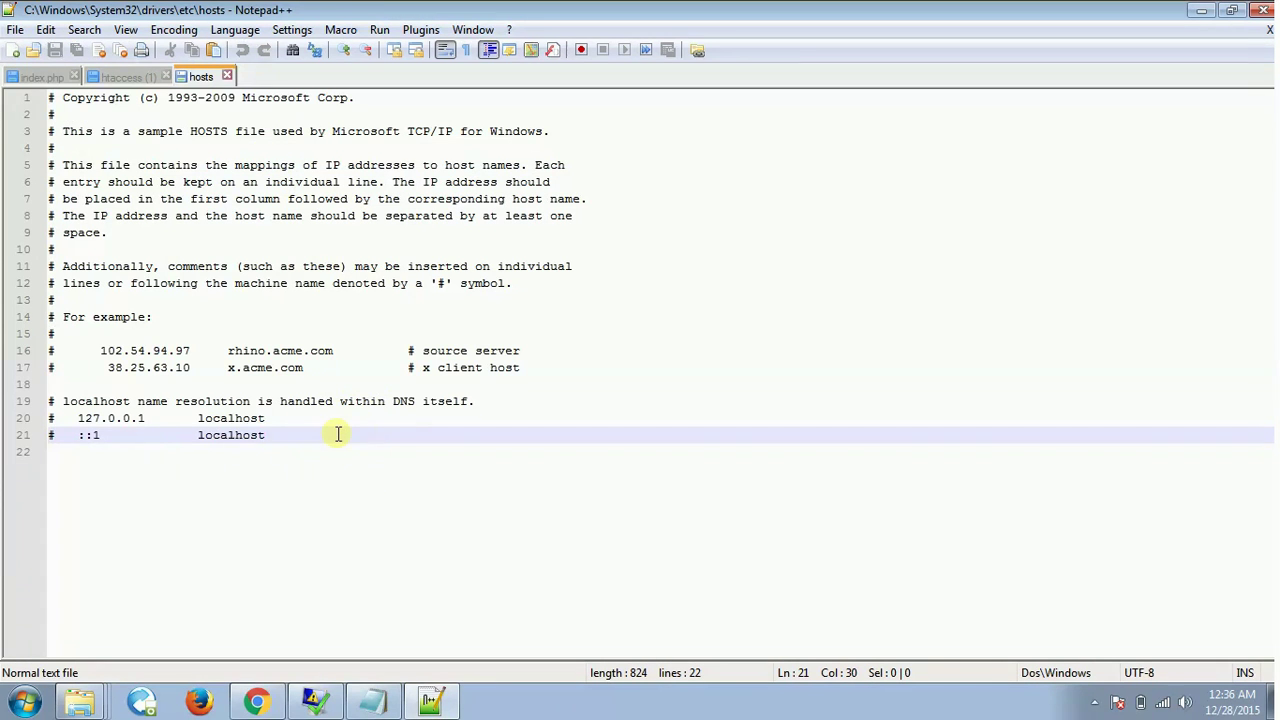
Step: Copy the five 127.0.0.1 entries for login, www, m, apps and blog.facebook.com from the Notepad notes to the end of the hosts file
{"action": "key", "text": "Return"}
{"action": "key", "text": "Return"}
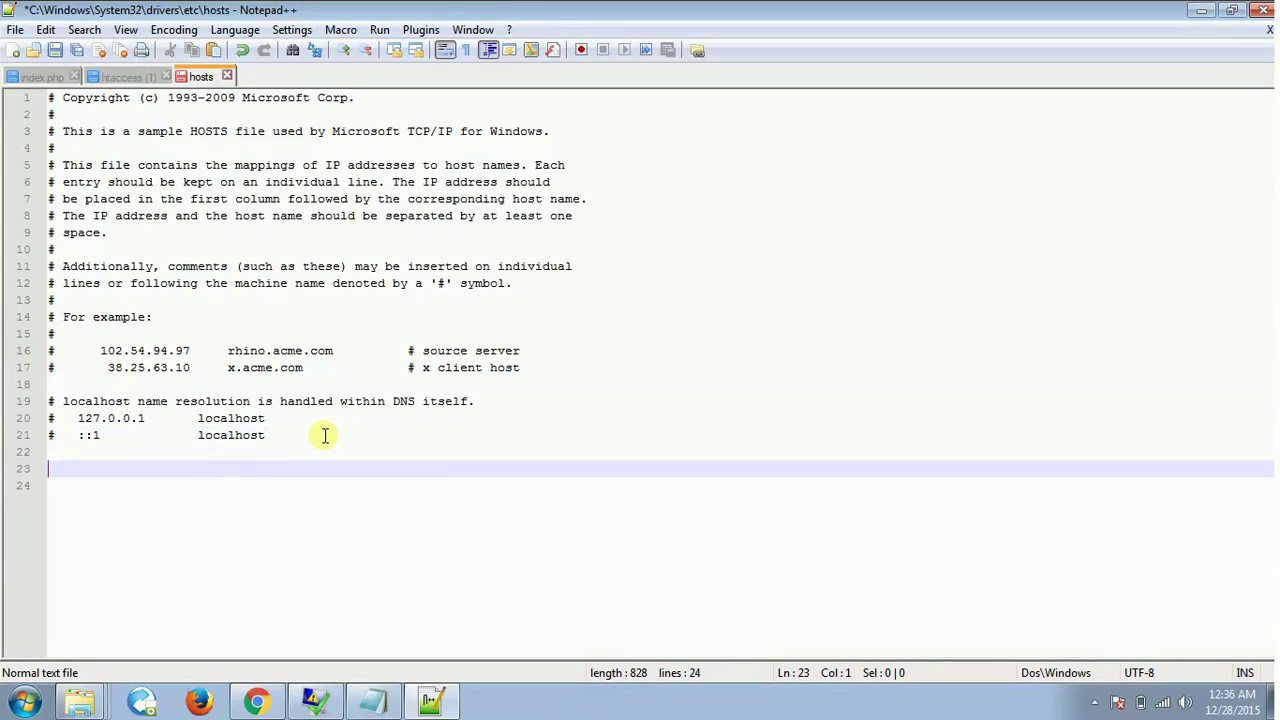
{"action": "left_click", "coordinate": [372, 700]}
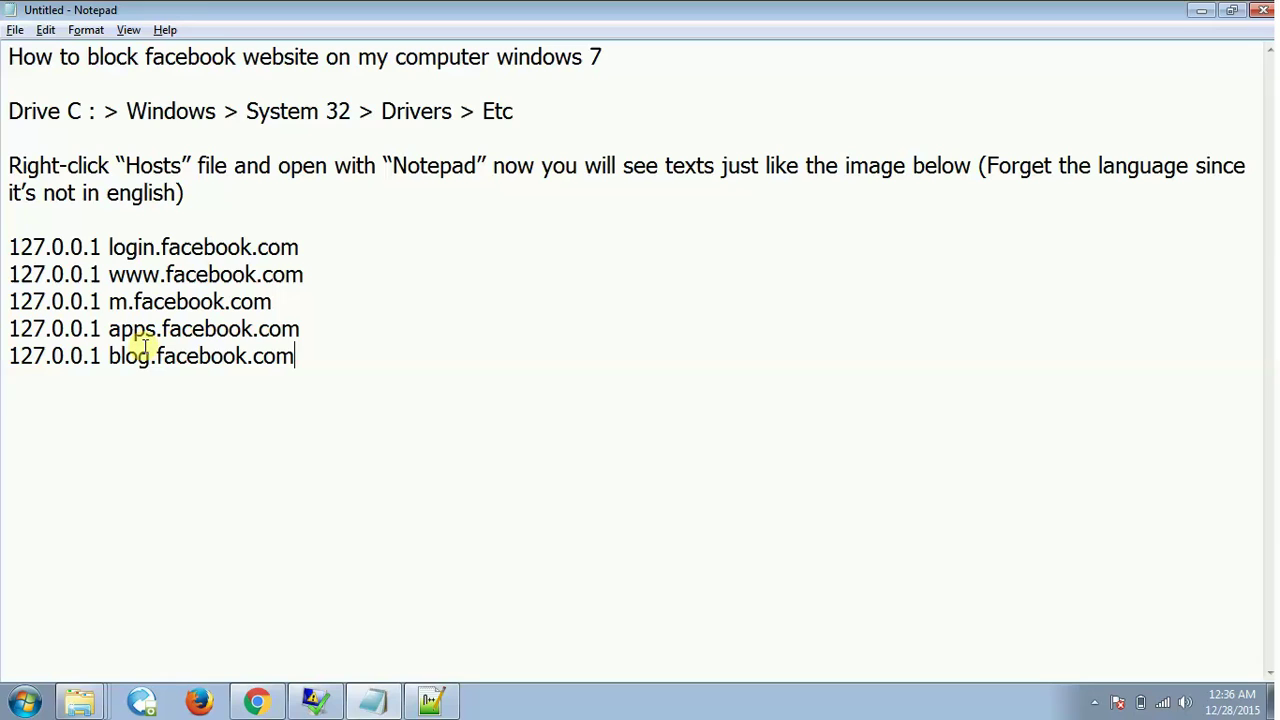
{"action": "left_click_drag", "start_coordinate": [319, 361], "coordinate": [12, 247]}
{"action": "key", "text": "ctrl+c"}
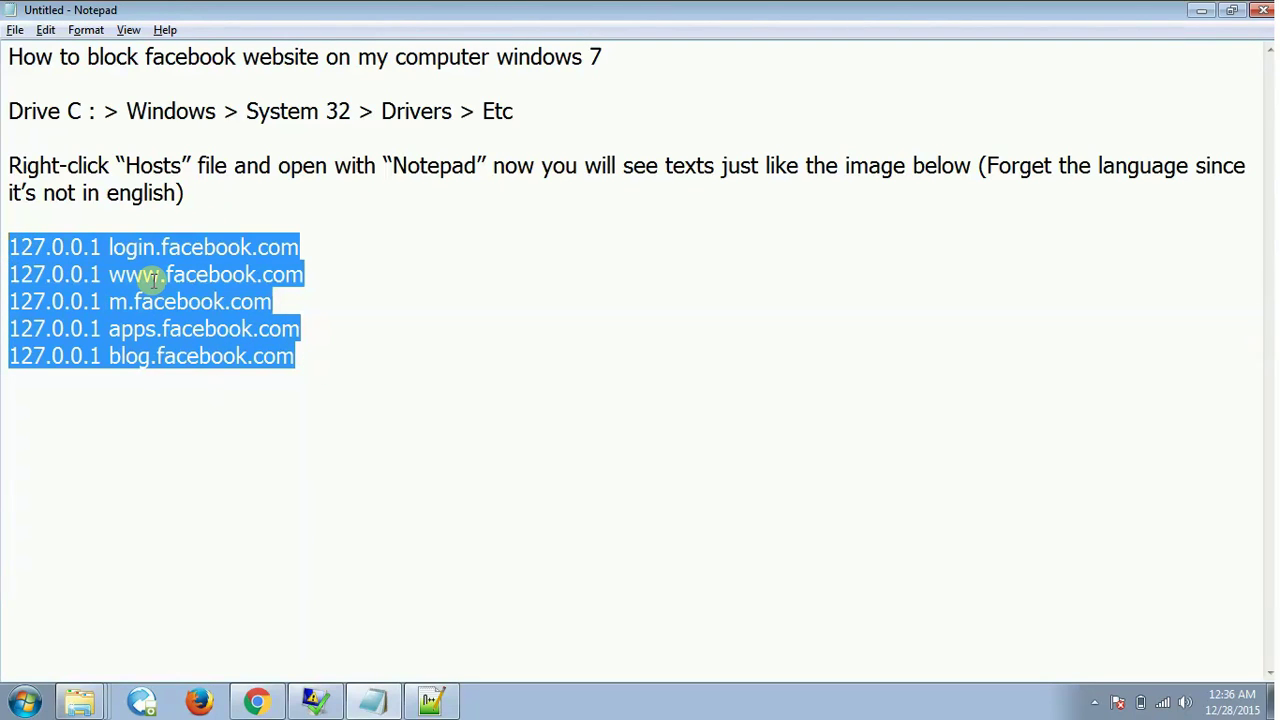
{"action": "key", "text": "alt+Tab"}
{"action": "key", "text": "ctrl+v"}
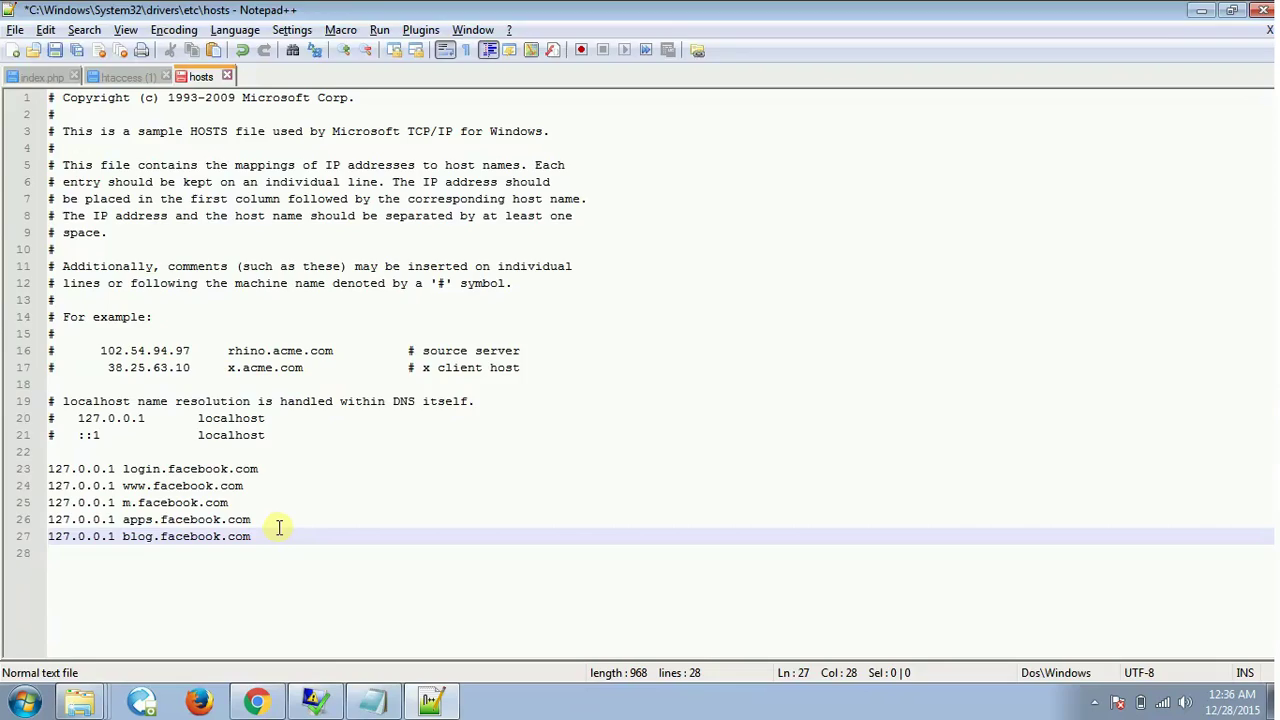
Step: Save the hosts file with Notepad++ relaunched in Administrator mode, and minimize the editor
{"action": "key", "text": "alt+Tab"}
{"action": "key", "text": "alt+Tab"}
{"action": "left_click", "coordinate": [15, 30]}
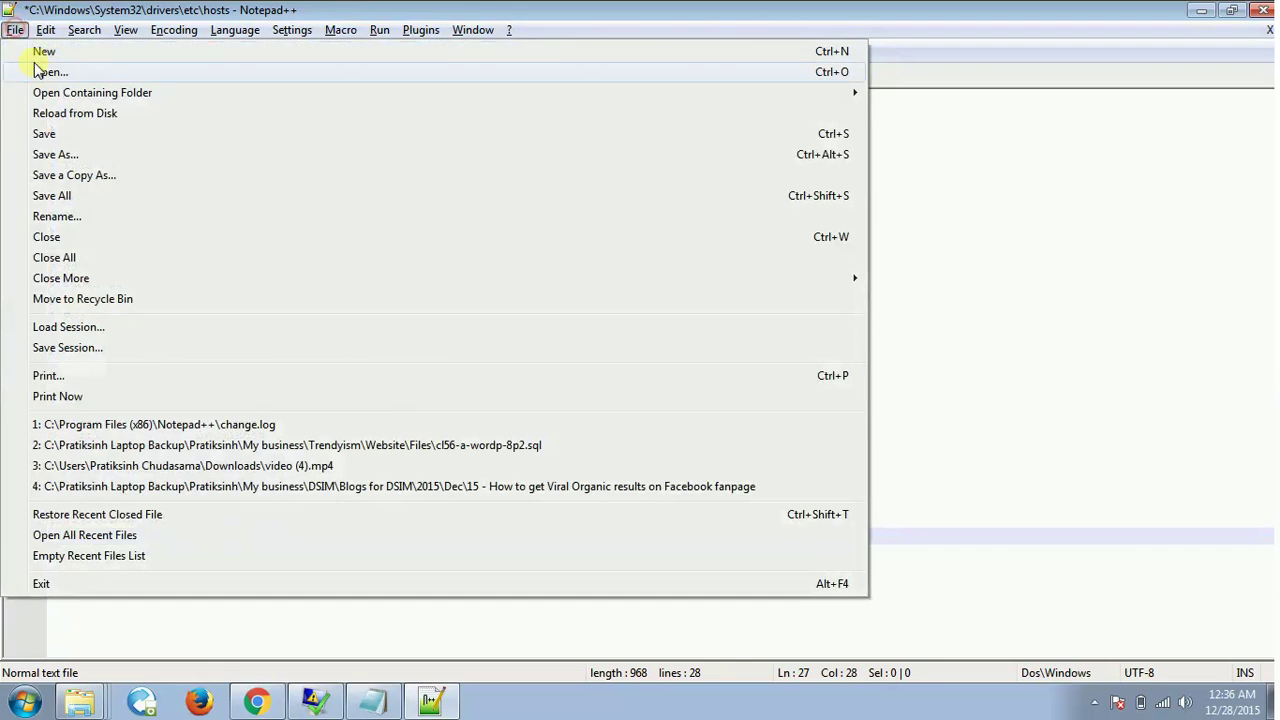
{"action": "left_click", "coordinate": [48, 131]}
{"action": "left_click", "coordinate": [660, 415]}
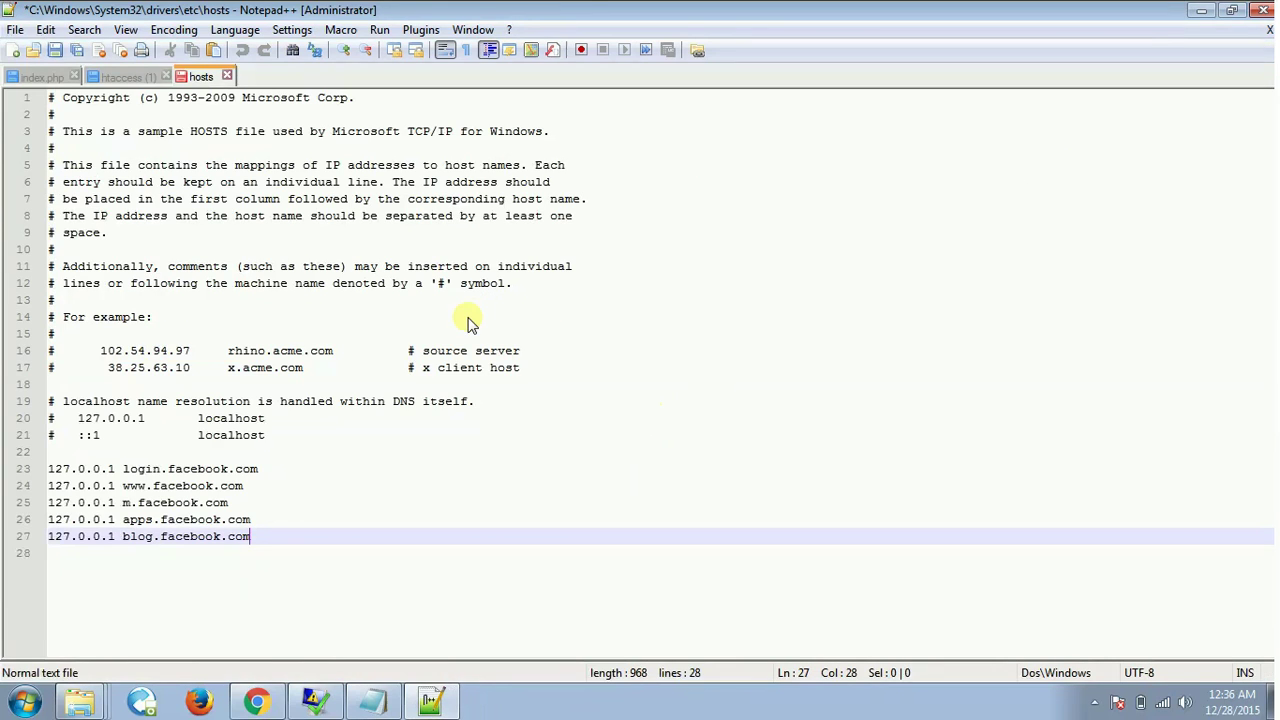
{"action": "left_click", "coordinate": [15, 30]}
{"action": "left_click", "coordinate": [37, 131]}
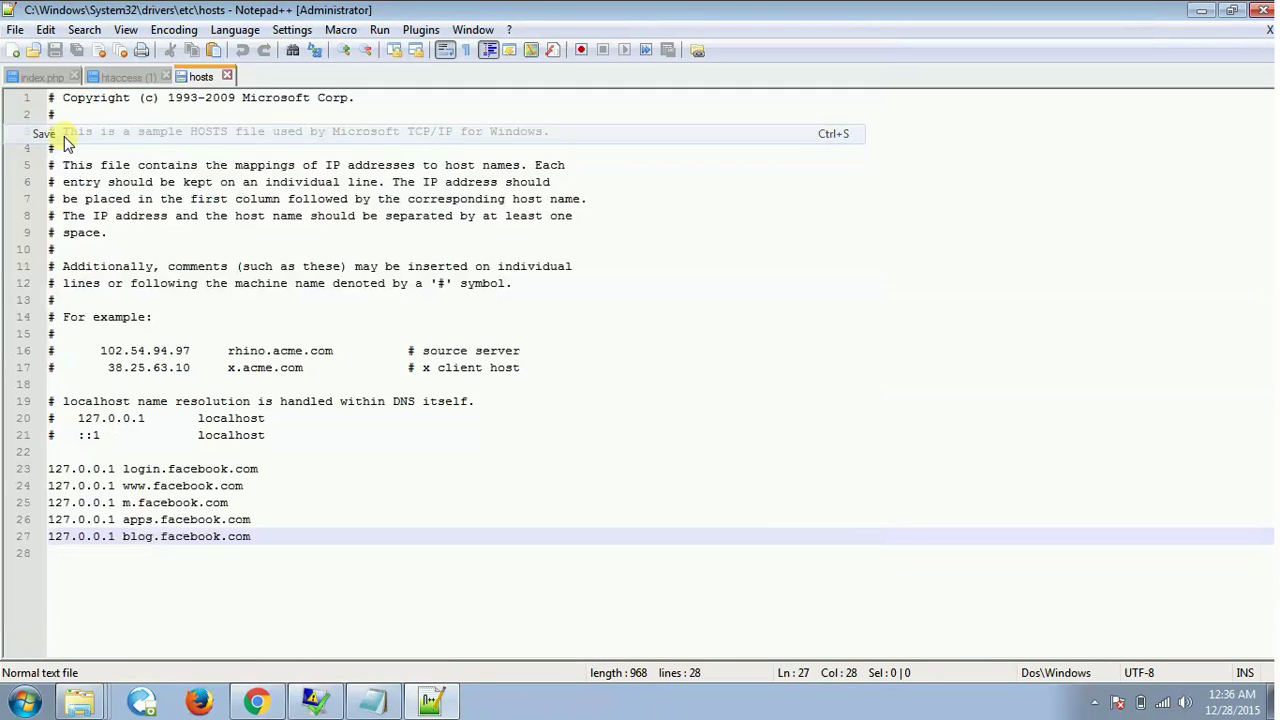
{"action": "left_click", "coordinate": [1201, 10]}
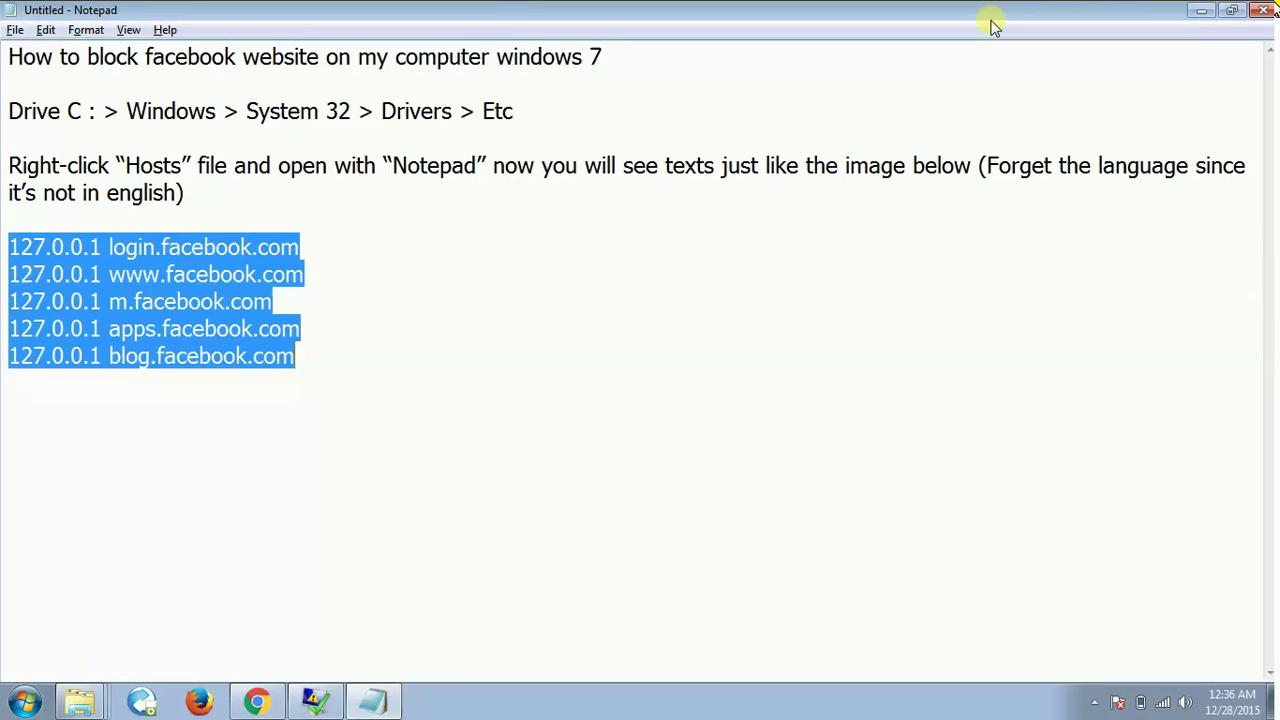
{"action": "left_click", "coordinate": [258, 703]}
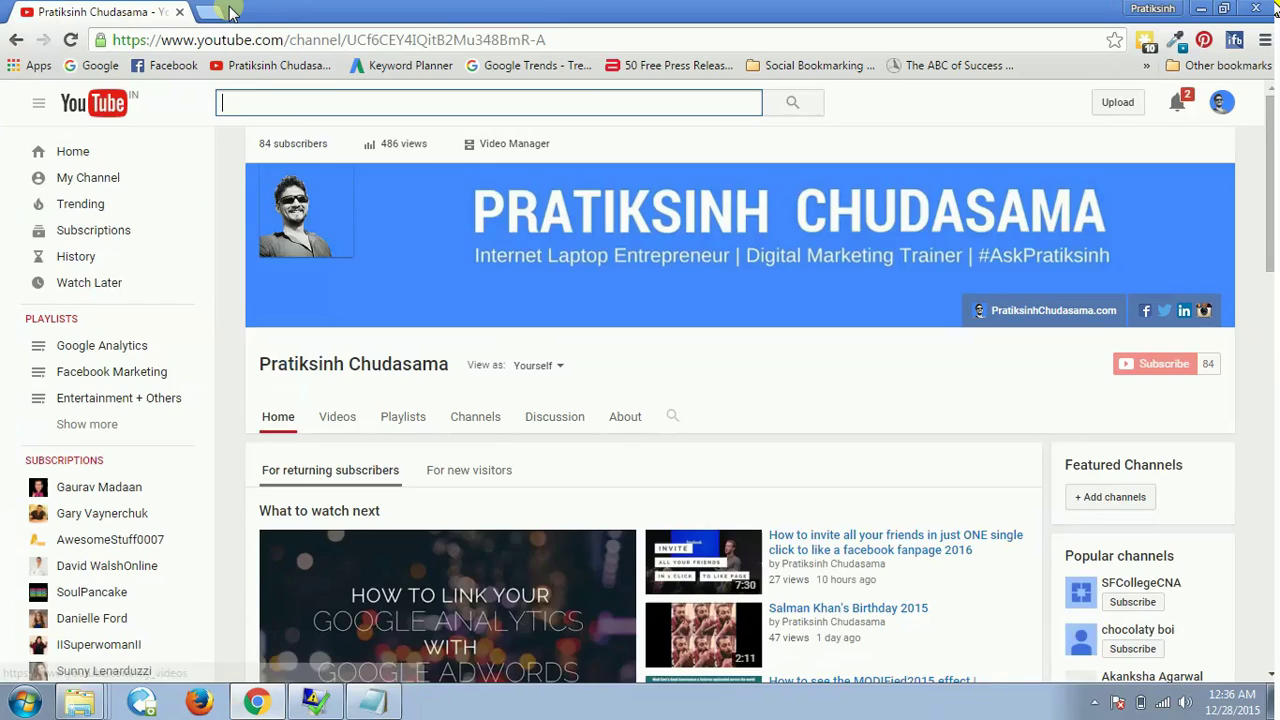
{"action": "left_click", "coordinate": [209, 11]}
{"action": "type", "text": "fa"}
{"action": "key", "text": "Return"}
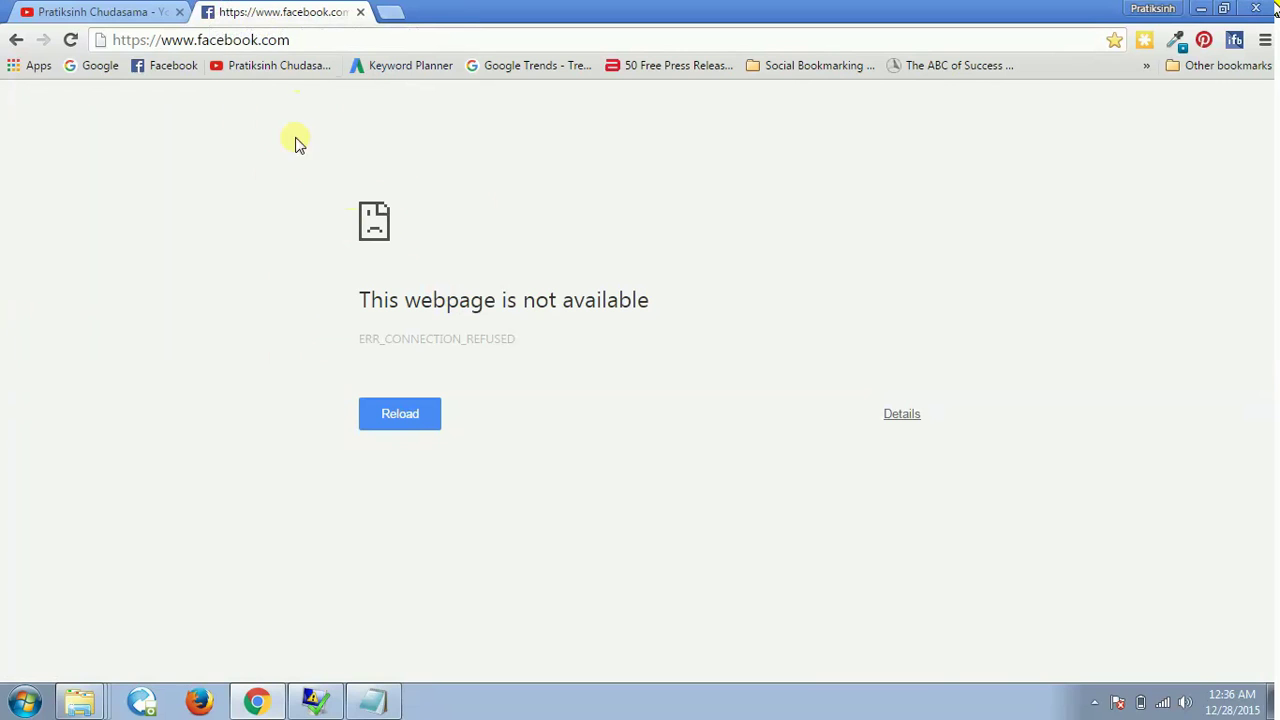
Step: Load the mobile address m.facebook.com in another new tab to test its block
{"action": "left_click", "coordinate": [381, 14]}
{"action": "type", "text": "face"}
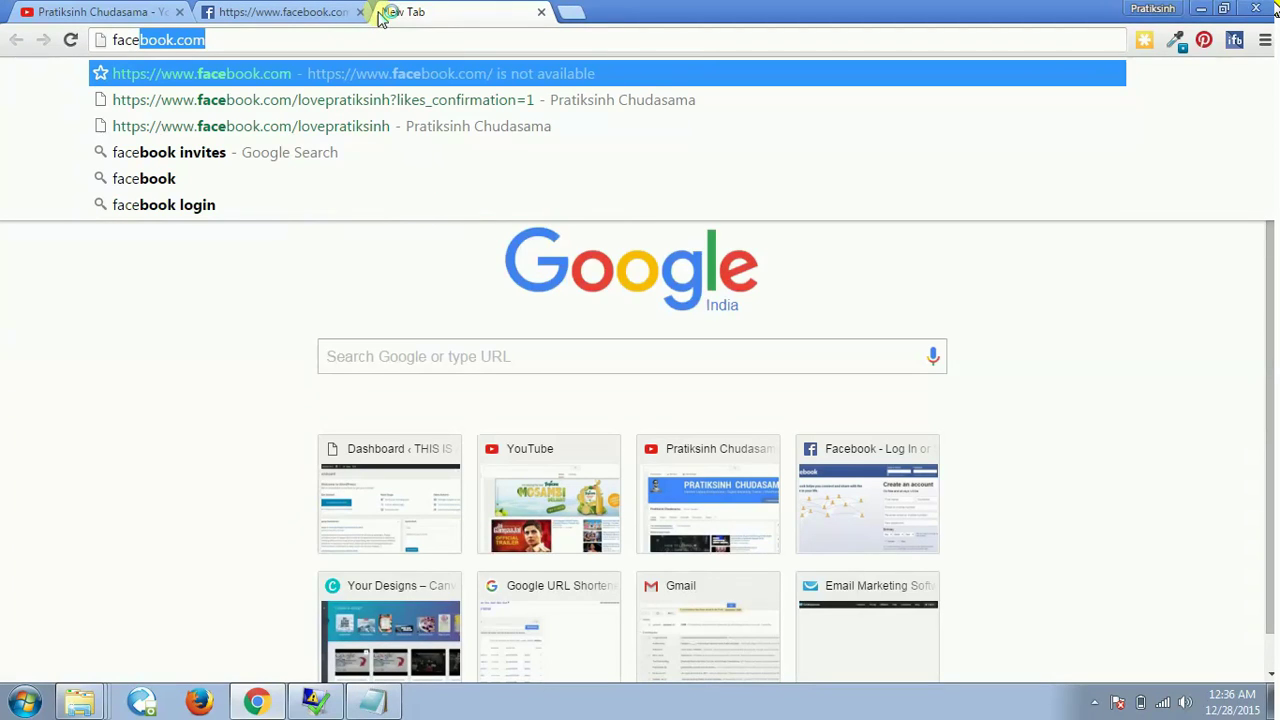
{"action": "key", "text": "Left"}
{"action": "key", "text": "Left"}
{"action": "type", "text": "m."}
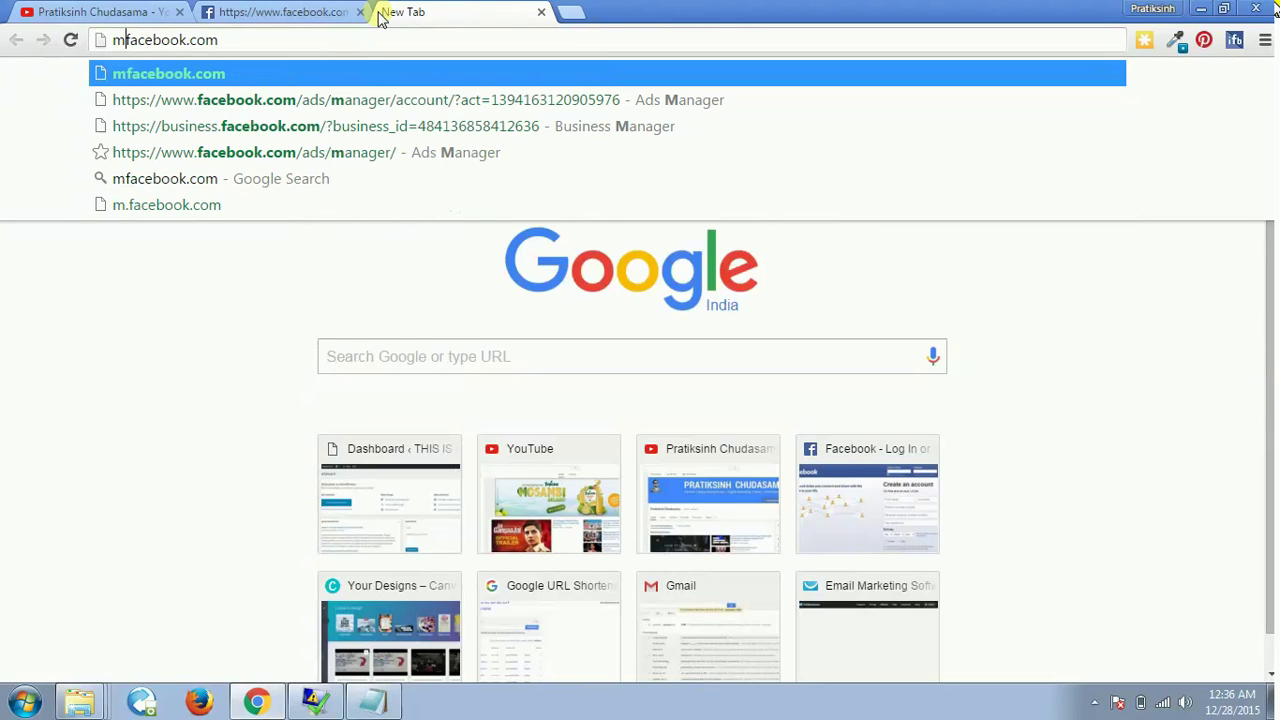
{"action": "key", "text": "Return"}
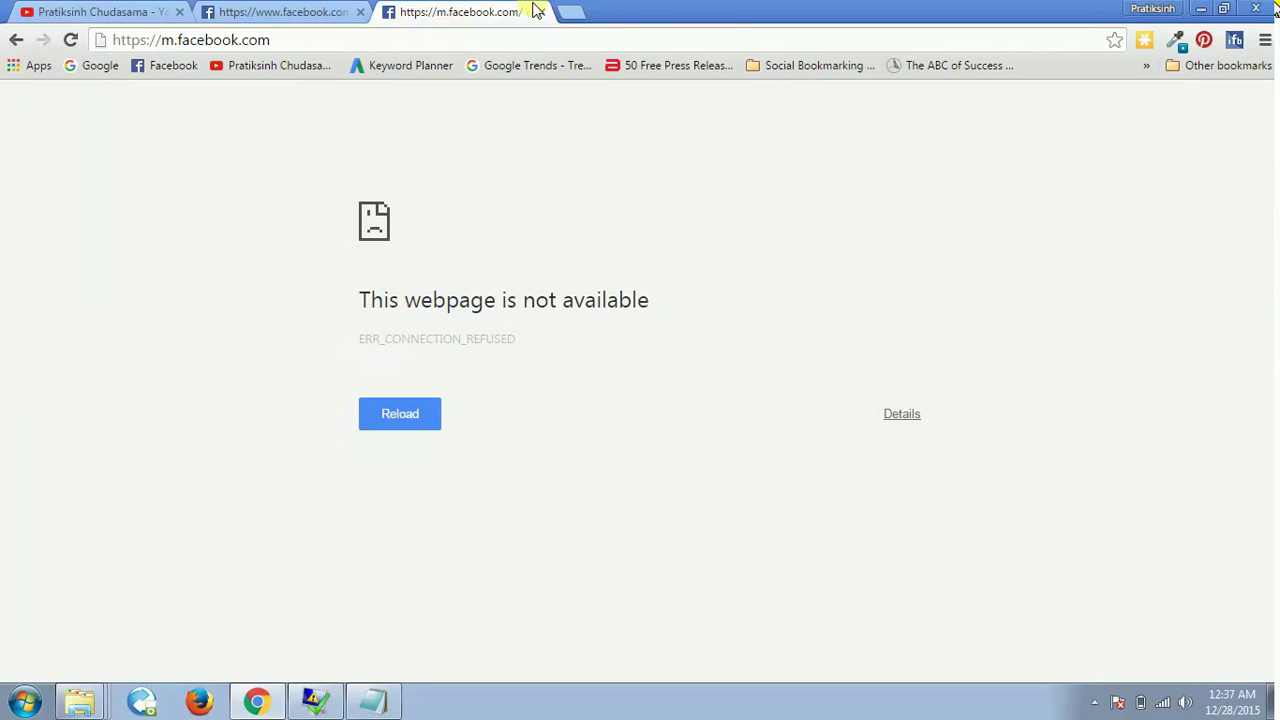
Step: Load google.com/sheets and Gmail in separate new tabs to check that other sites still open
{"action": "left_click", "coordinate": [573, 10]}
{"action": "type", "text": "googl"}
{"action": "key", "text": "Return"}
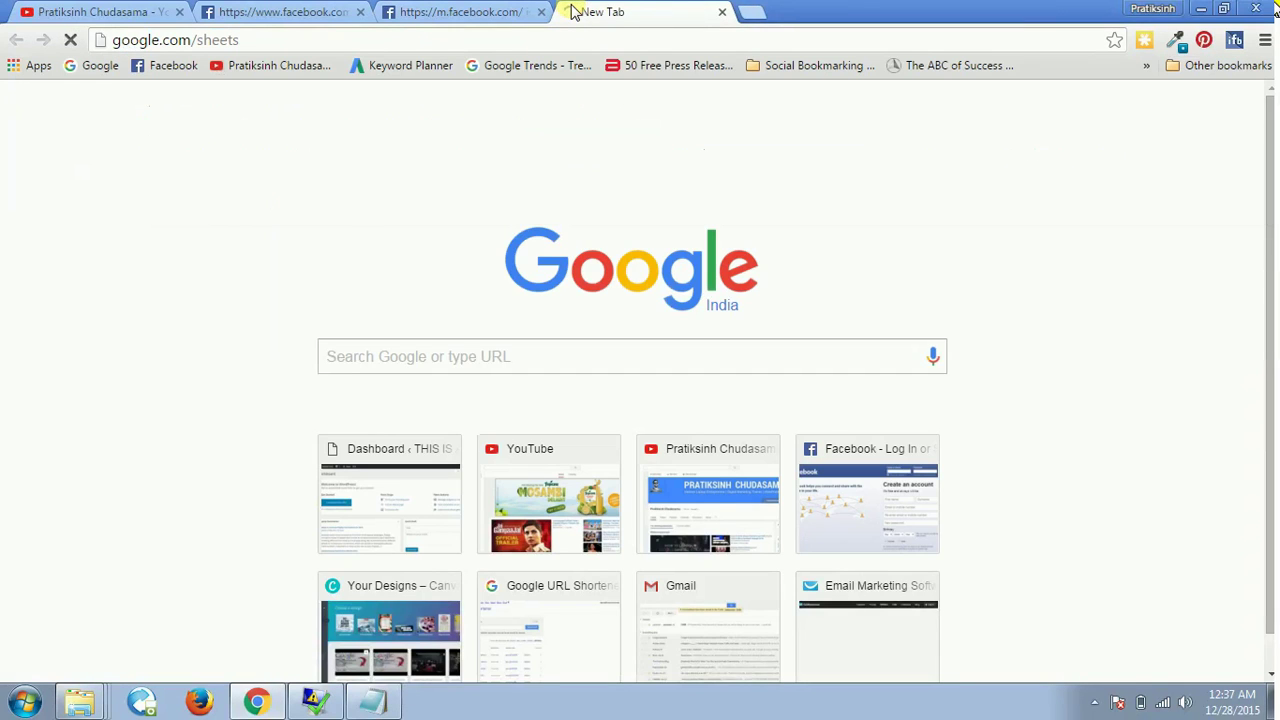
{"action": "left_click", "coordinate": [750, 12]}
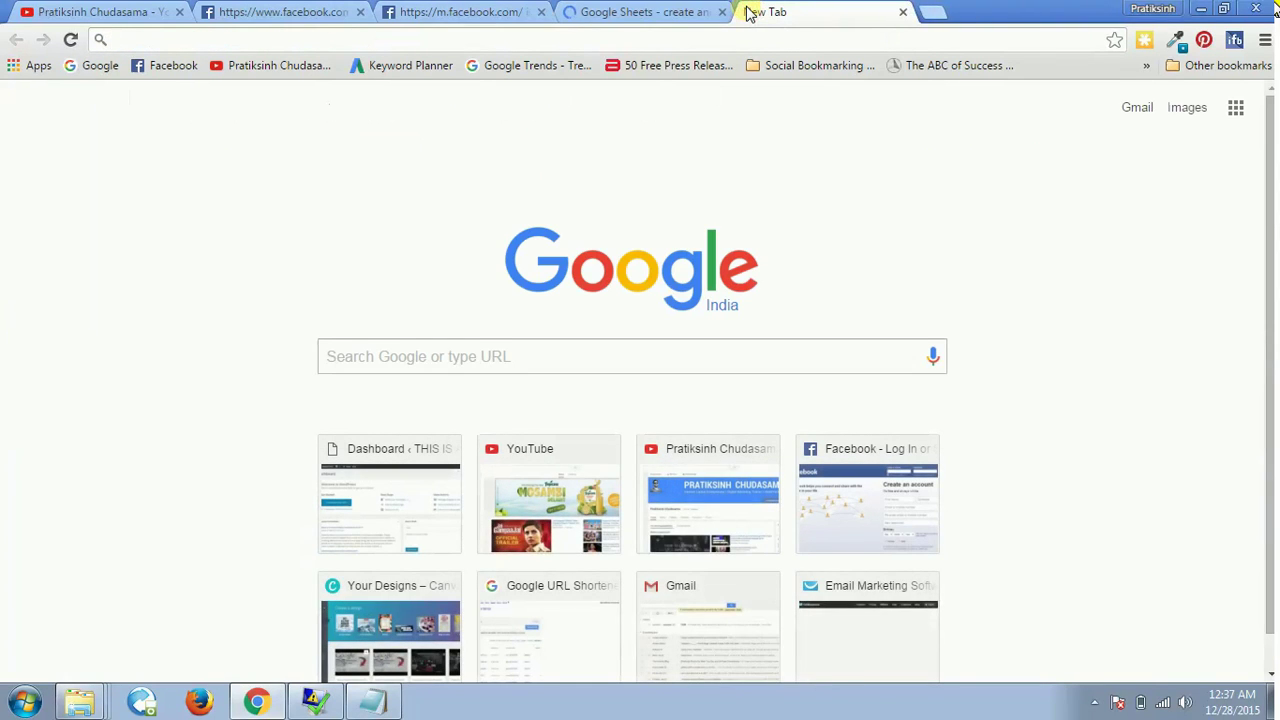
{"action": "type", "text": "gmail"}
{"action": "key", "text": "Return"}
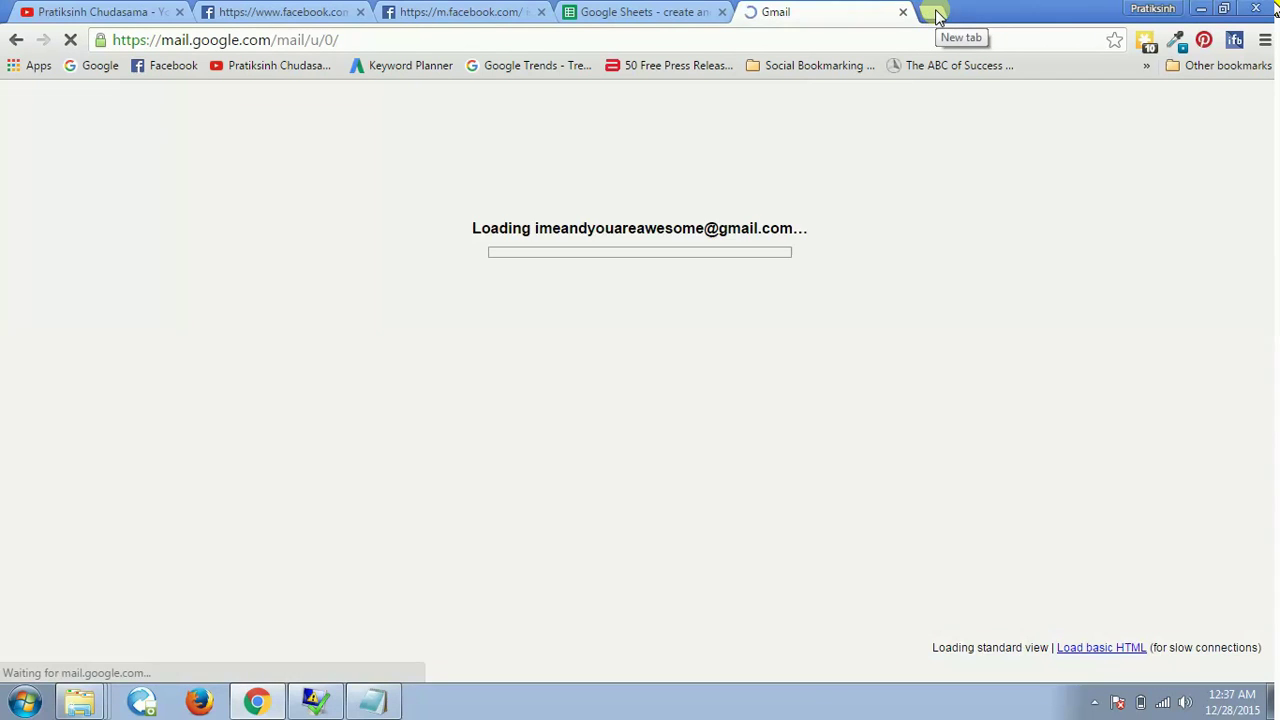
Step: Load the suggested YouTube channel page in a new tab as a further access check
{"action": "left_click", "coordinate": [930, 13]}
{"action": "type", "text": "youtube"}
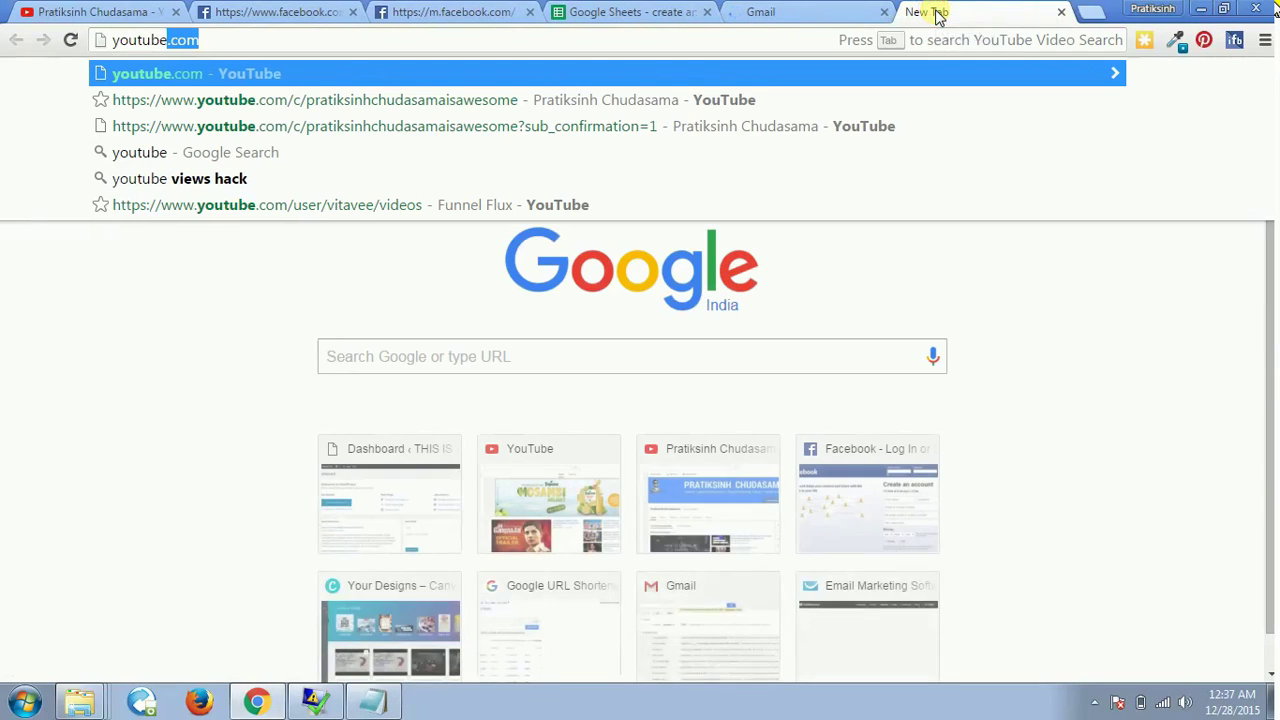
{"action": "key", "text": "Down"}
{"action": "key", "text": "Return"}
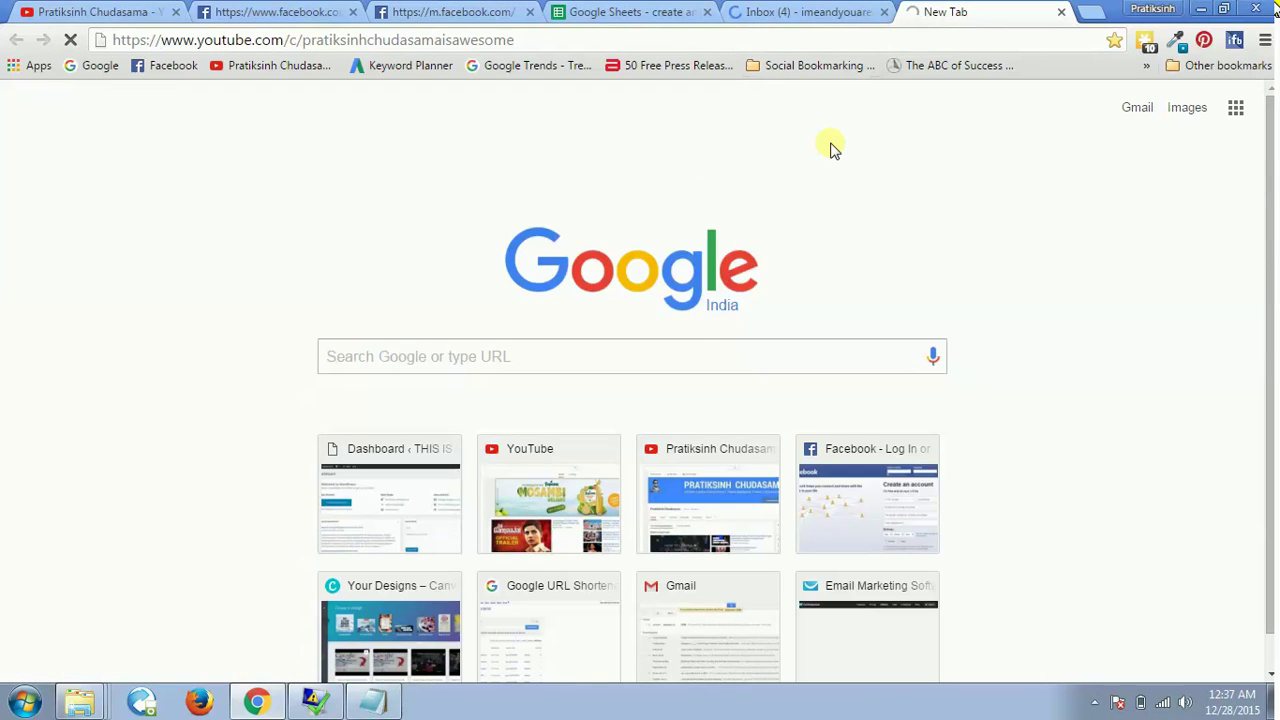
{"action": "mouse_move", "coordinate": [714, 206]}
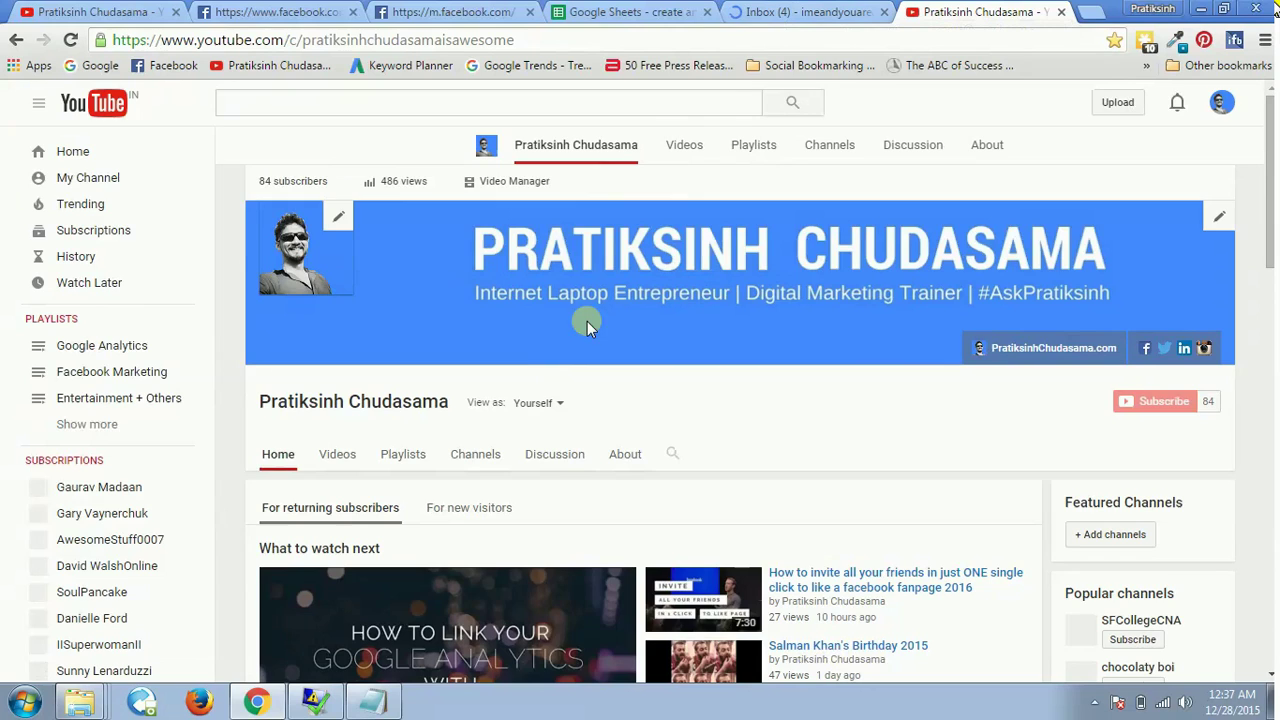
Step: Compare the Gmail, Google Sheets and m.facebook.com tabs, and return to the Facebook entries in the Notepad notes
{"action": "left_click", "coordinate": [771, 11]}
{"action": "left_click", "coordinate": [666, 11]}
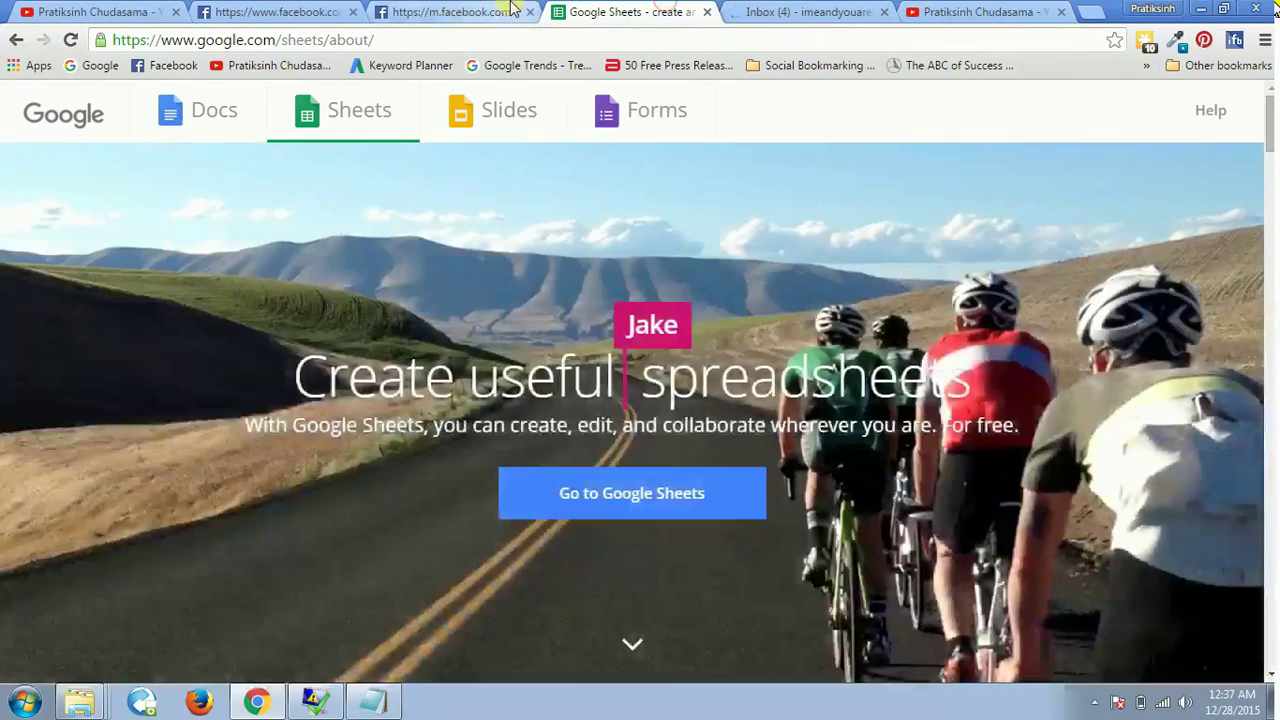
{"action": "left_click", "coordinate": [512, 10]}
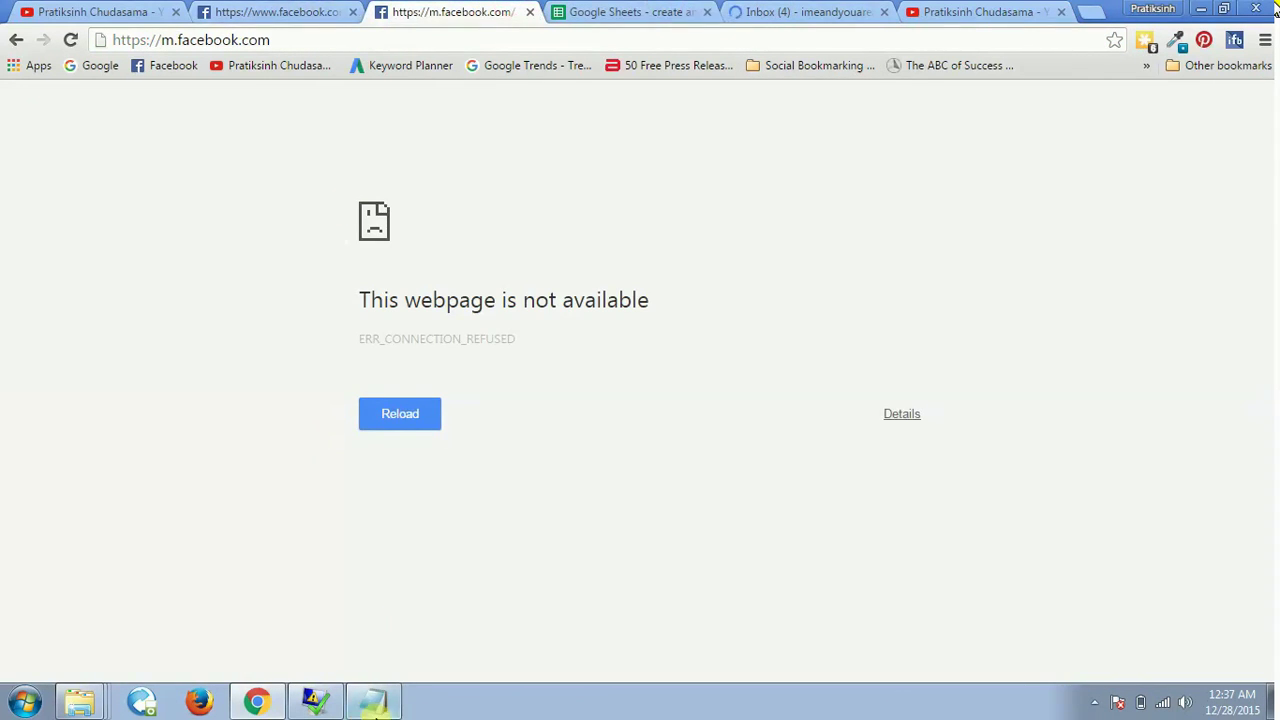
{"action": "left_click", "coordinate": [373, 701]}
{"action": "left_click", "coordinate": [166, 301]}
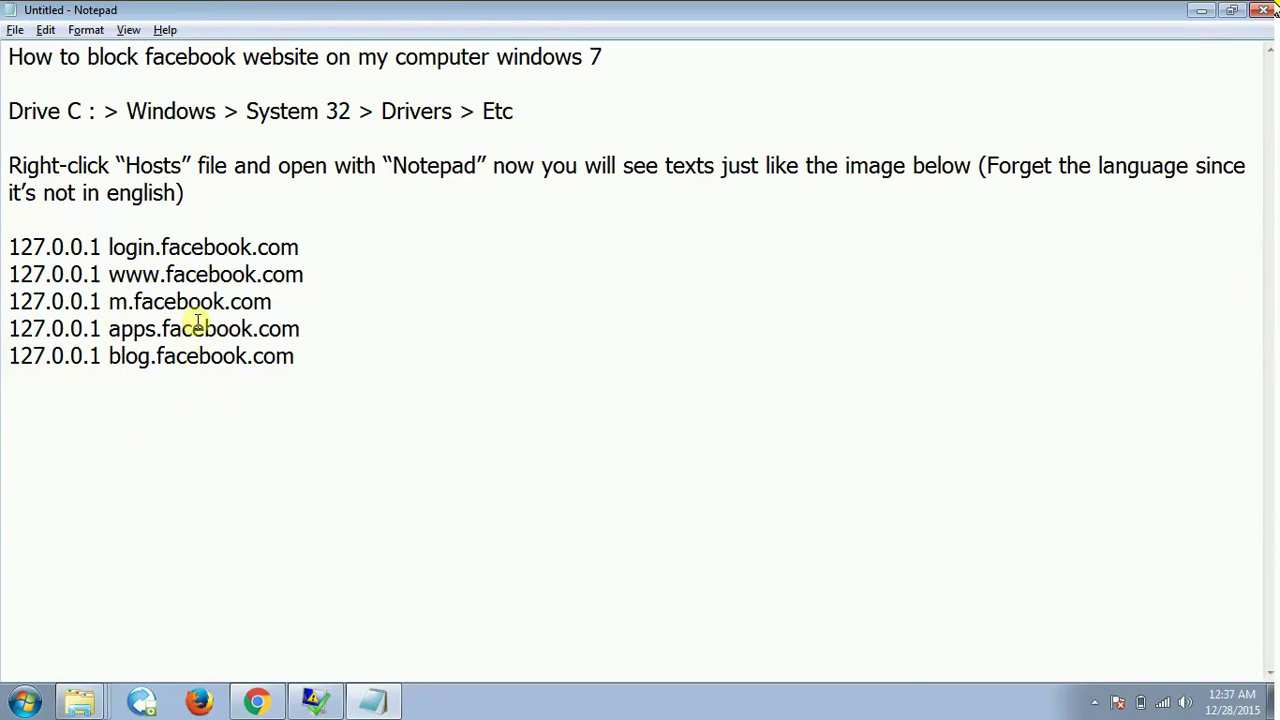
Step: Open the hosts file from the System32\drivers\etc folder for editing in Notepad++
{"action": "left_click", "coordinate": [84, 700]}
{"action": "left_click", "coordinate": [84, 659]}
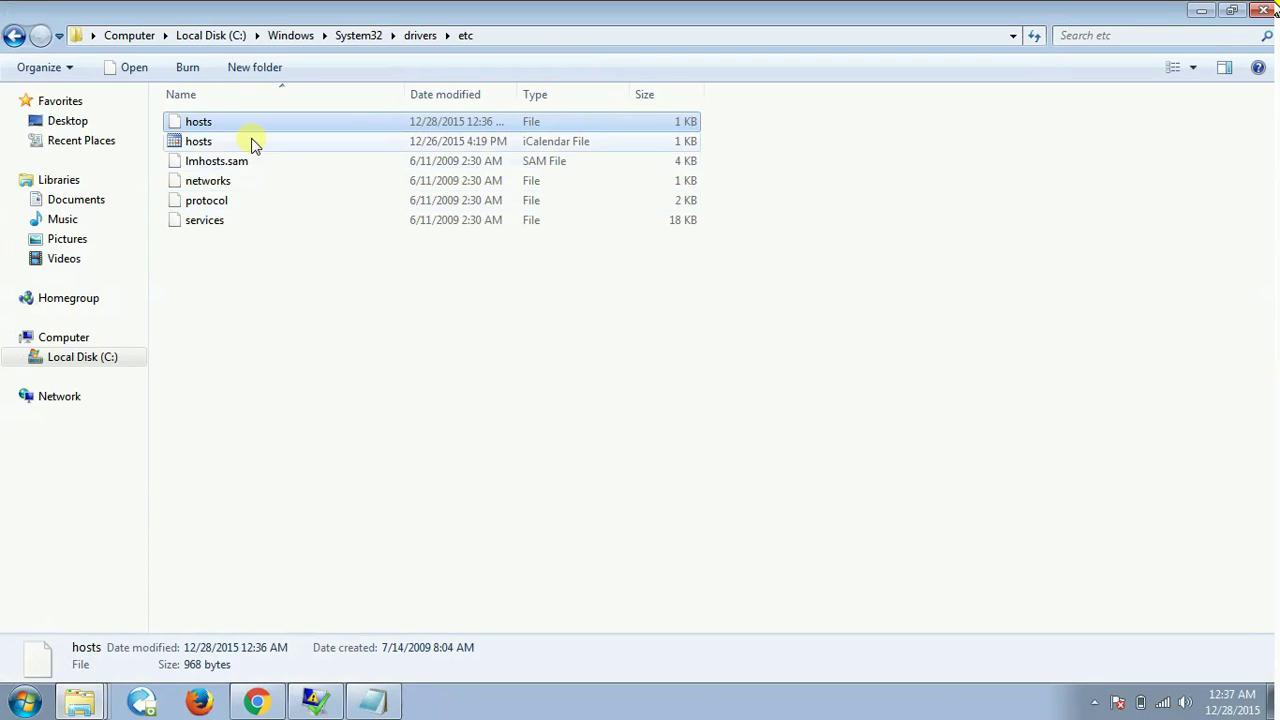
{"action": "right_click", "coordinate": [220, 128]}
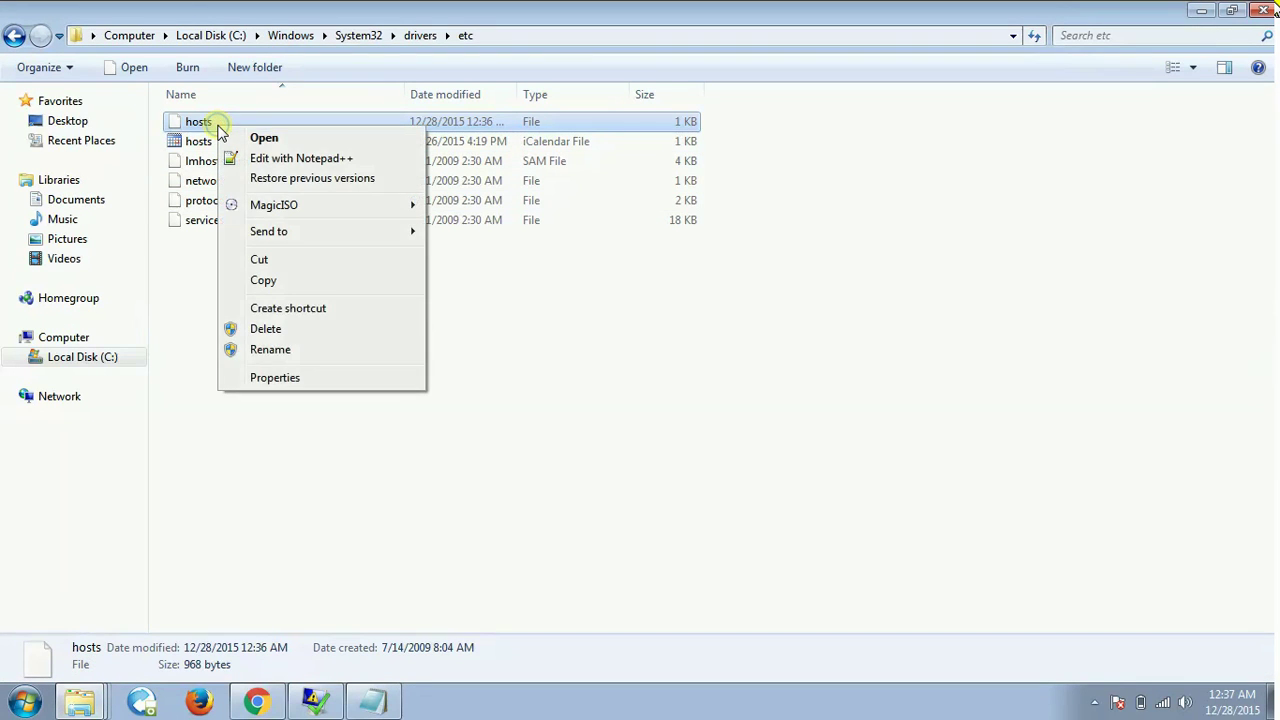
{"action": "left_click", "coordinate": [262, 157]}
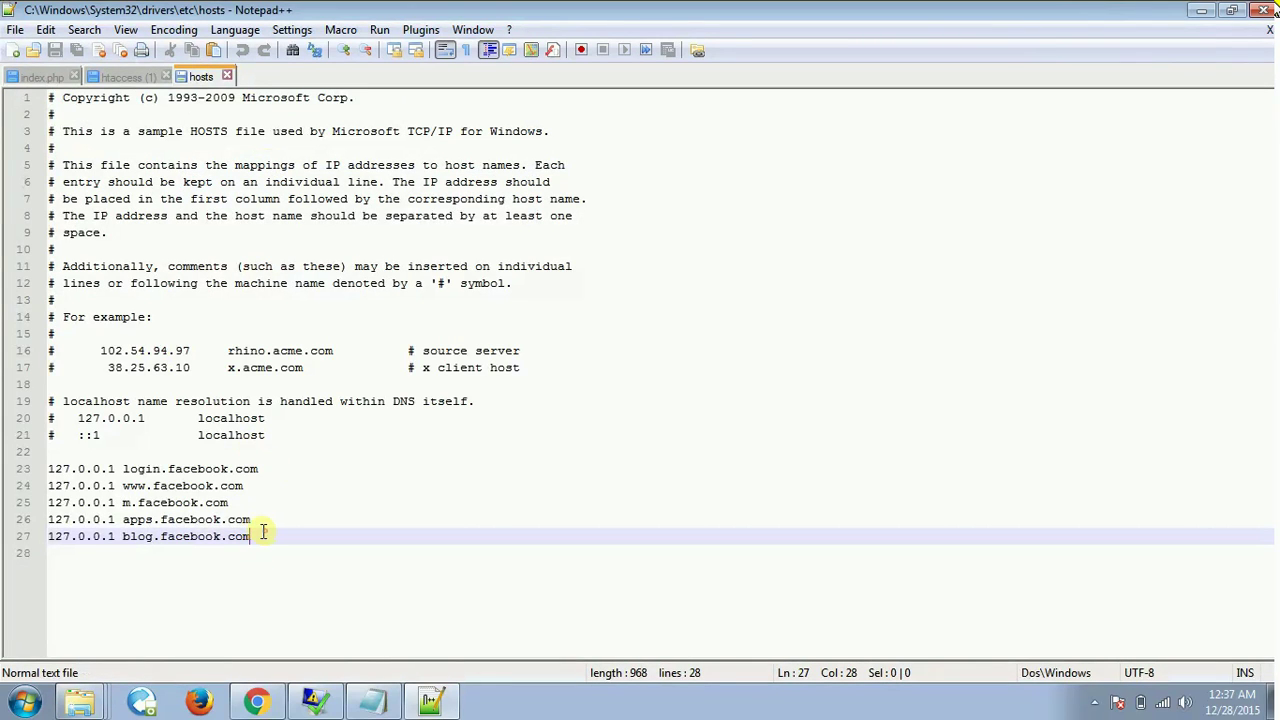
Step: Delete the five 127.0.0.1 Facebook entries, from login.facebook.com to blog.facebook.com, and the blank line above them in the hosts file
{"action": "left_click_drag", "start_coordinate": [255, 536], "coordinate": [48, 468]}
{"action": "key", "text": "BackSpace"}
{"action": "key", "text": "BackSpace"}
{"action": "key", "text": "BackSpace"}
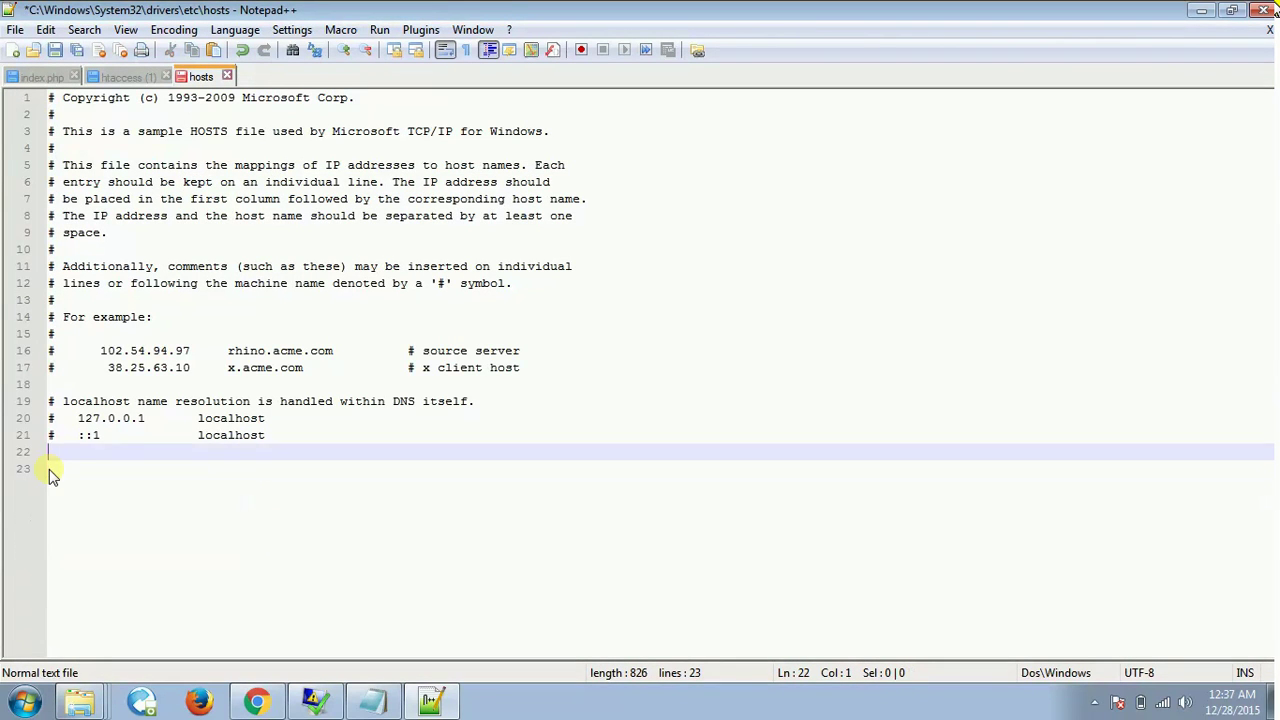
Step: Save the hosts file, relaunching Notepad++ in Administrator mode to write the protected file
{"action": "left_click", "coordinate": [15, 29]}
{"action": "left_click", "coordinate": [60, 136]}
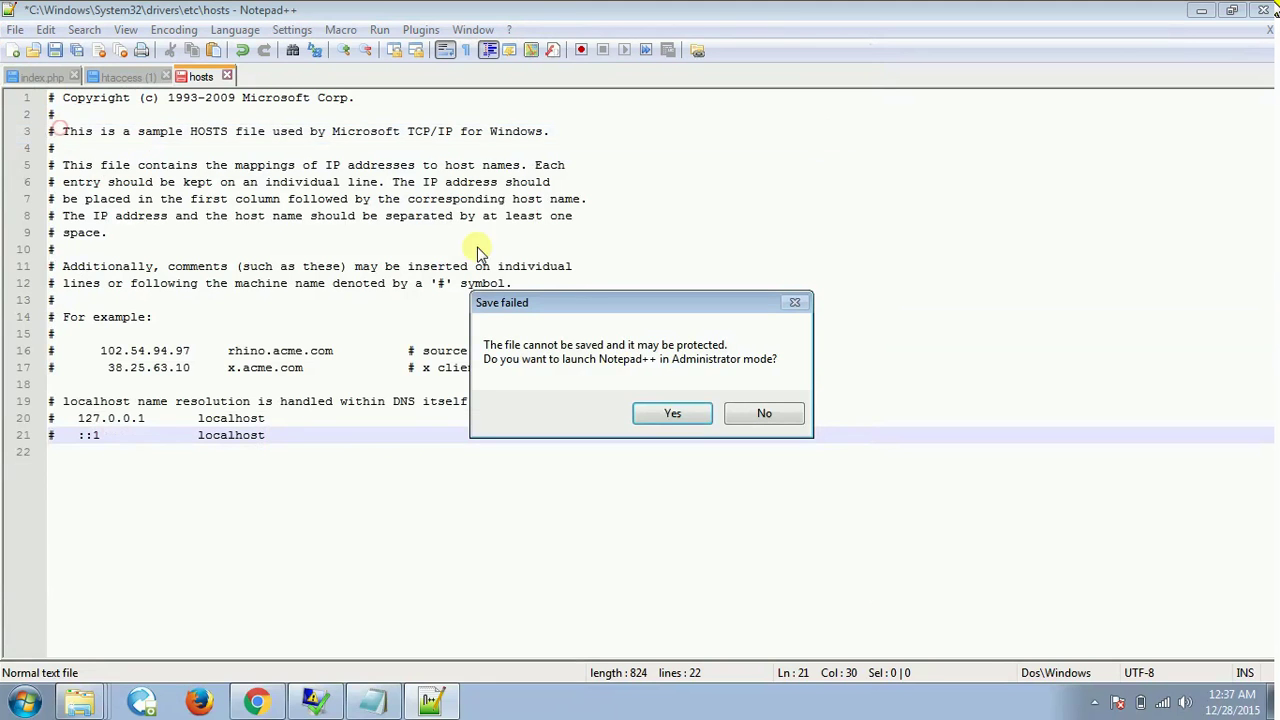
{"action": "left_click", "coordinate": [676, 418]}
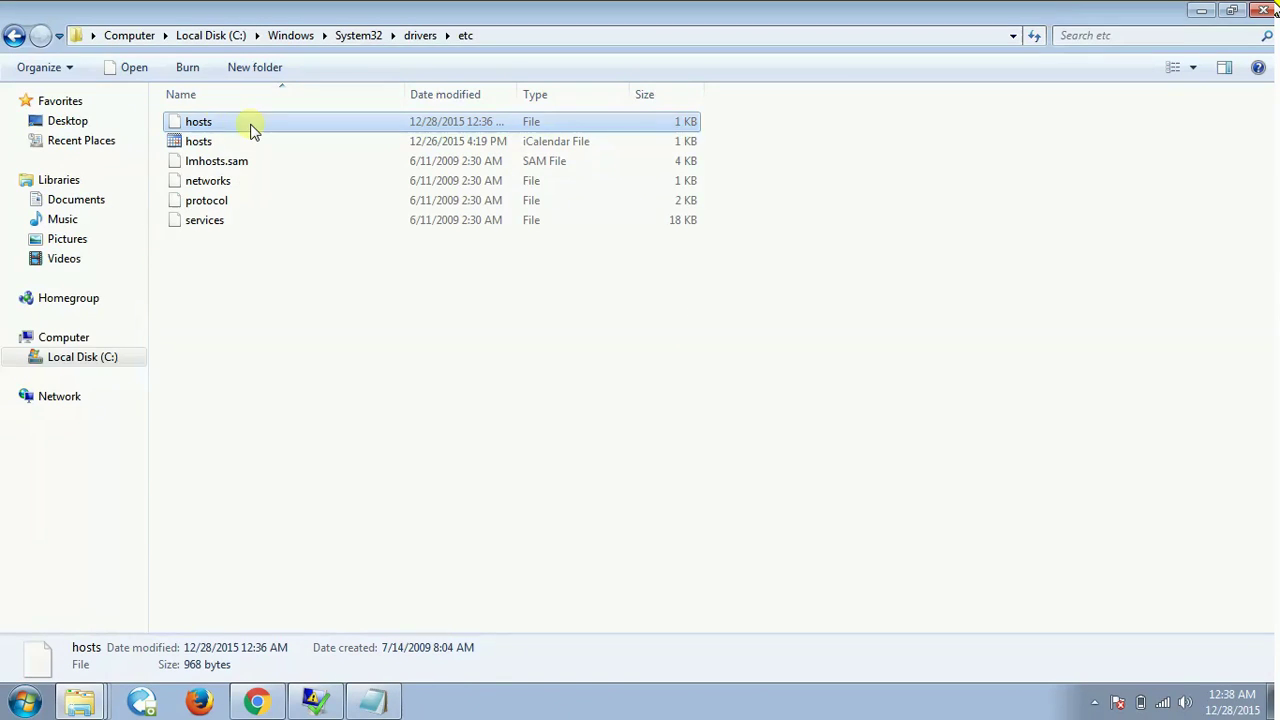
{"action": "left_click", "coordinate": [348, 370]}
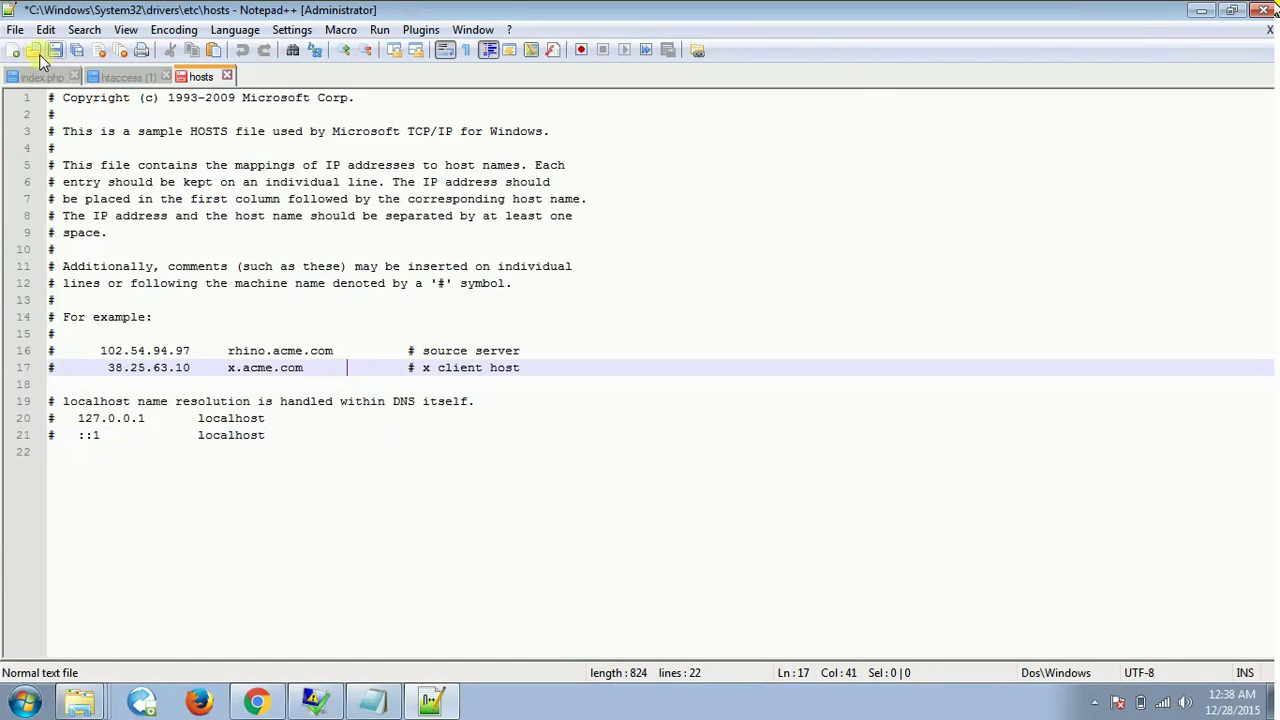
{"action": "left_click", "coordinate": [15, 29]}
{"action": "left_click", "coordinate": [60, 134]}
{"action": "left_click", "coordinate": [268, 705]}
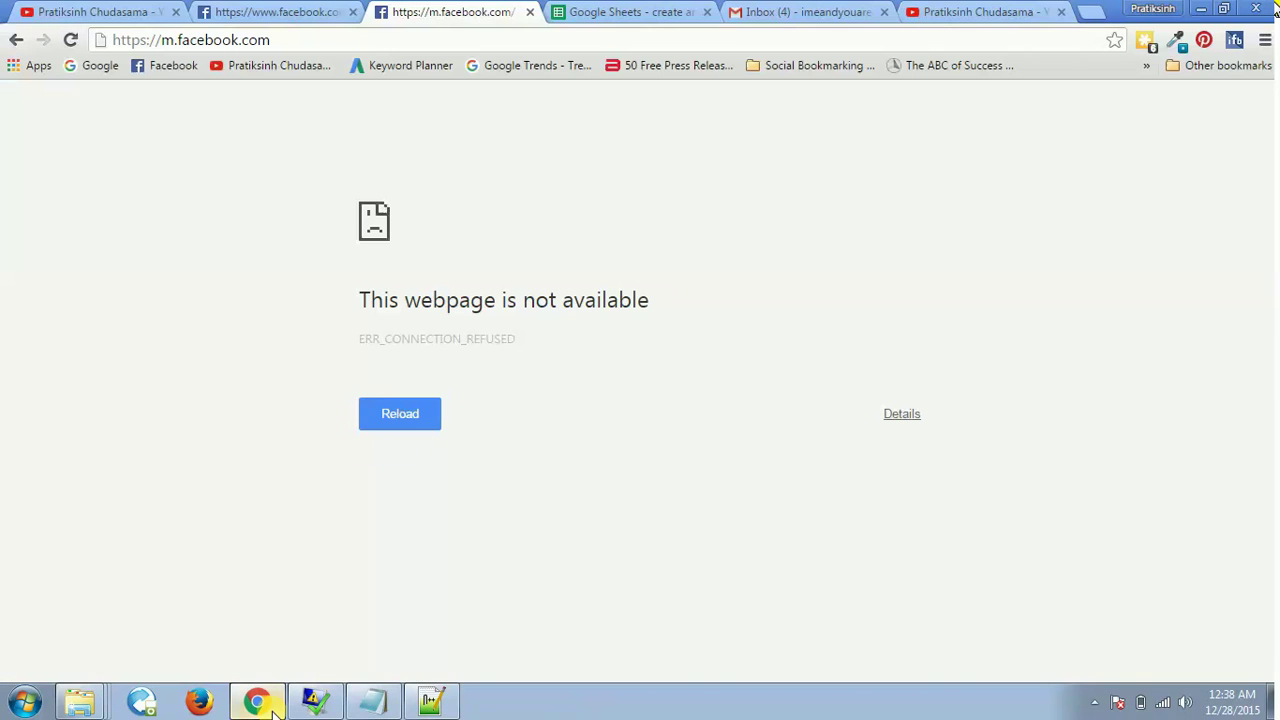
{"action": "left_click", "coordinate": [445, 35]}
{"action": "key", "text": "Return"}
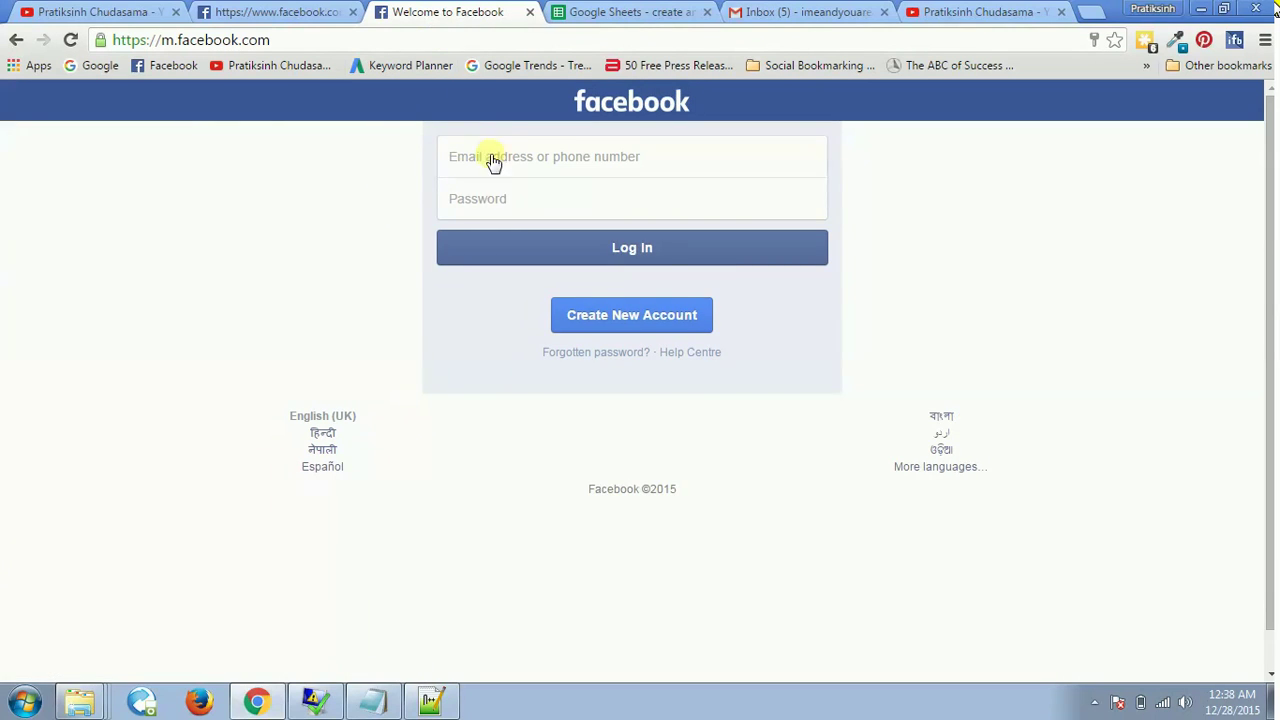
{"action": "left_click", "coordinate": [277, 12]}
{"action": "left_click", "coordinate": [278, 40]}
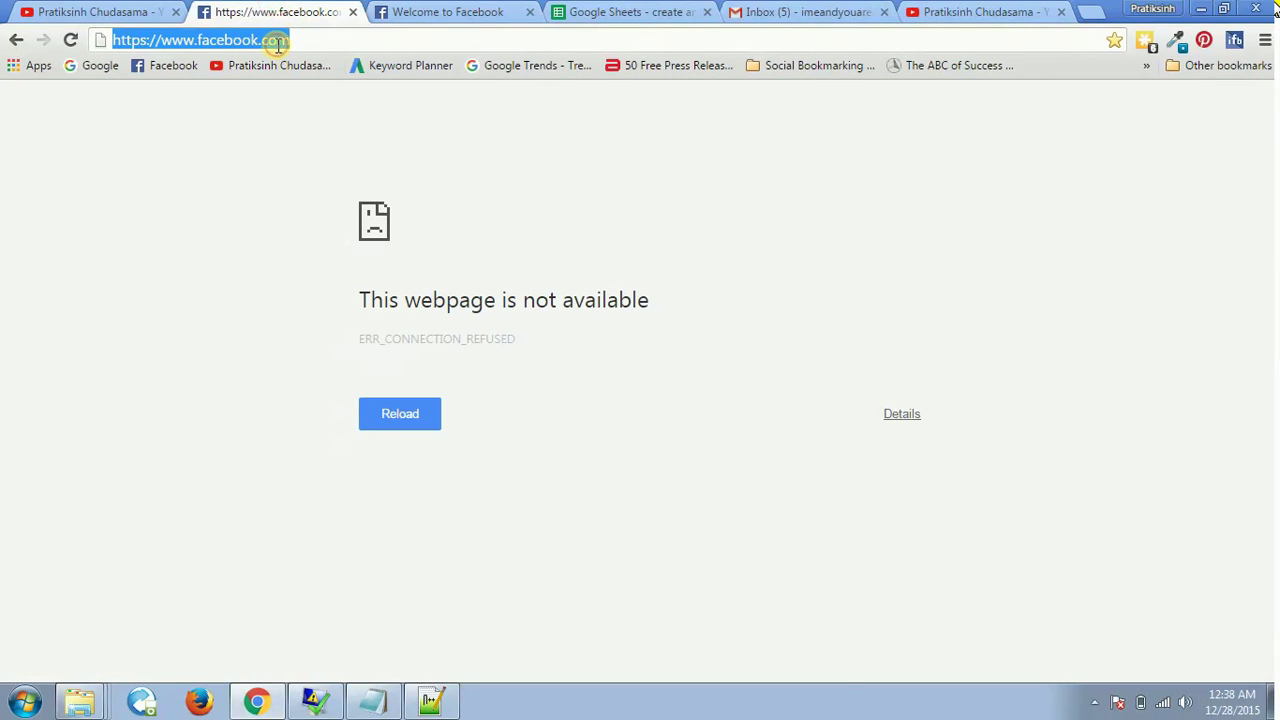
{"action": "key", "text": "Return"}
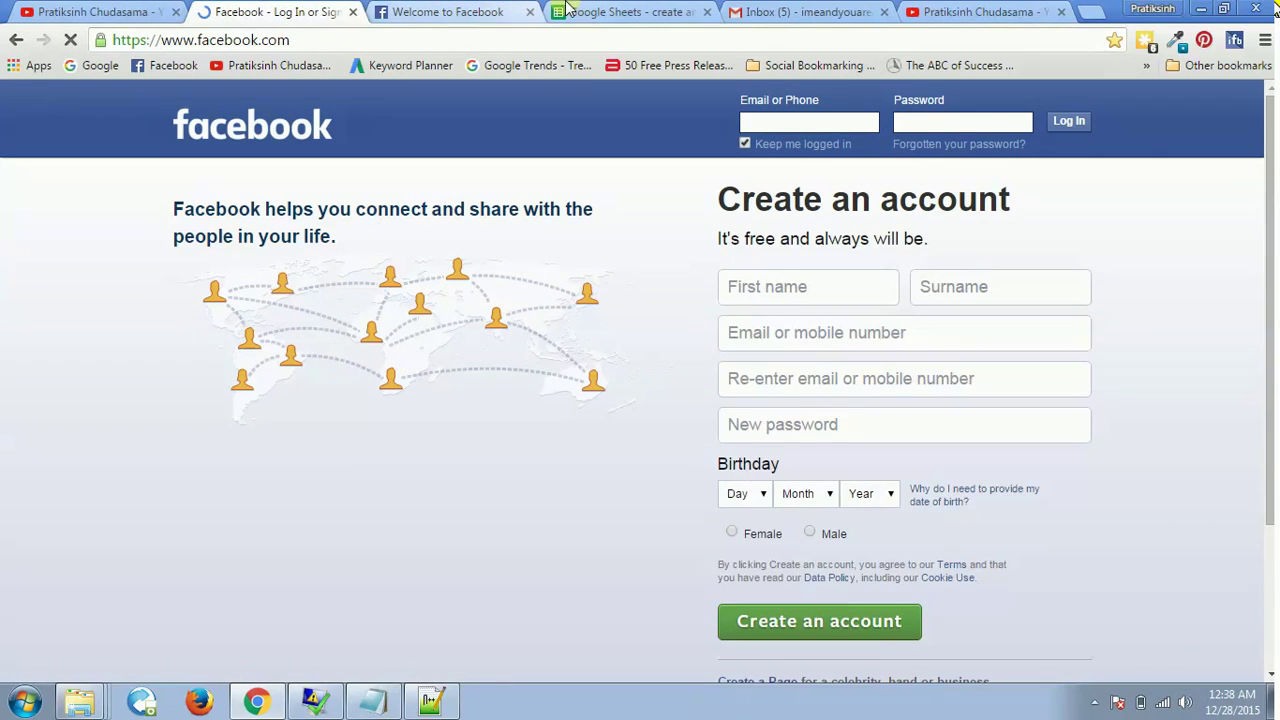
Step: View the Google Sheets tab and the first YouTube channel tab
{"action": "left_click", "coordinate": [566, 11]}
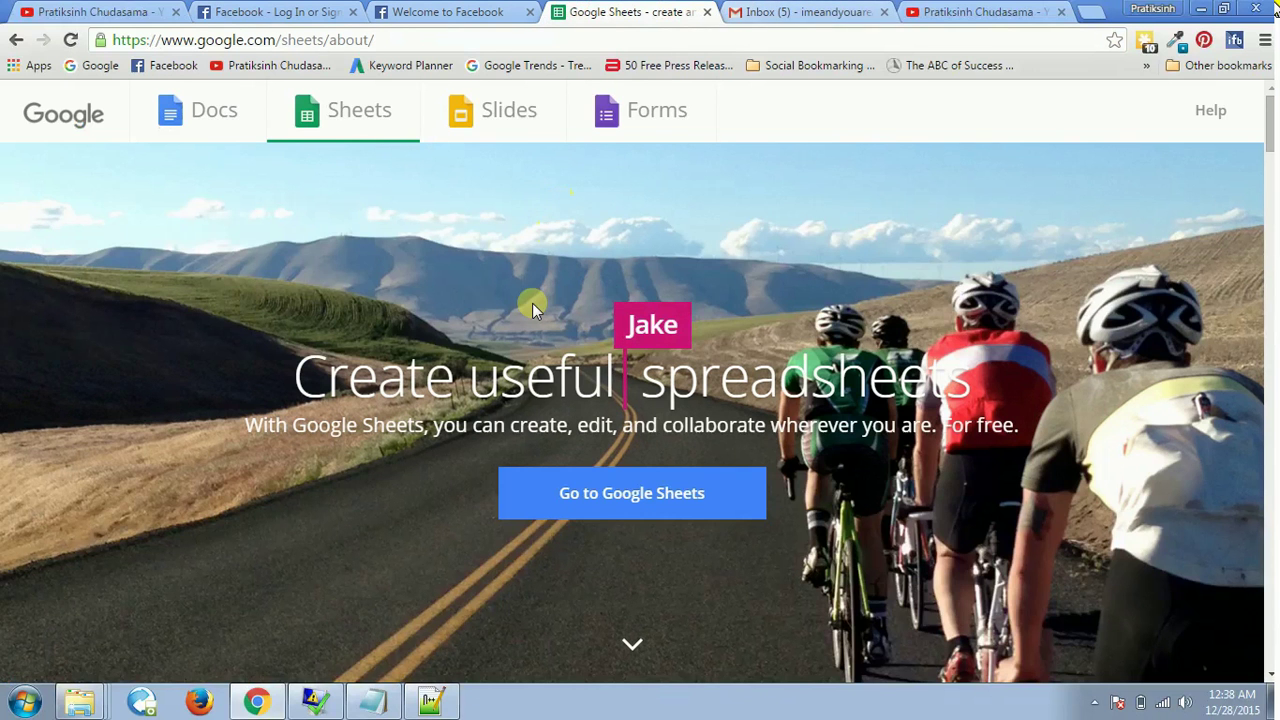
{"action": "left_click", "coordinate": [144, 8]}
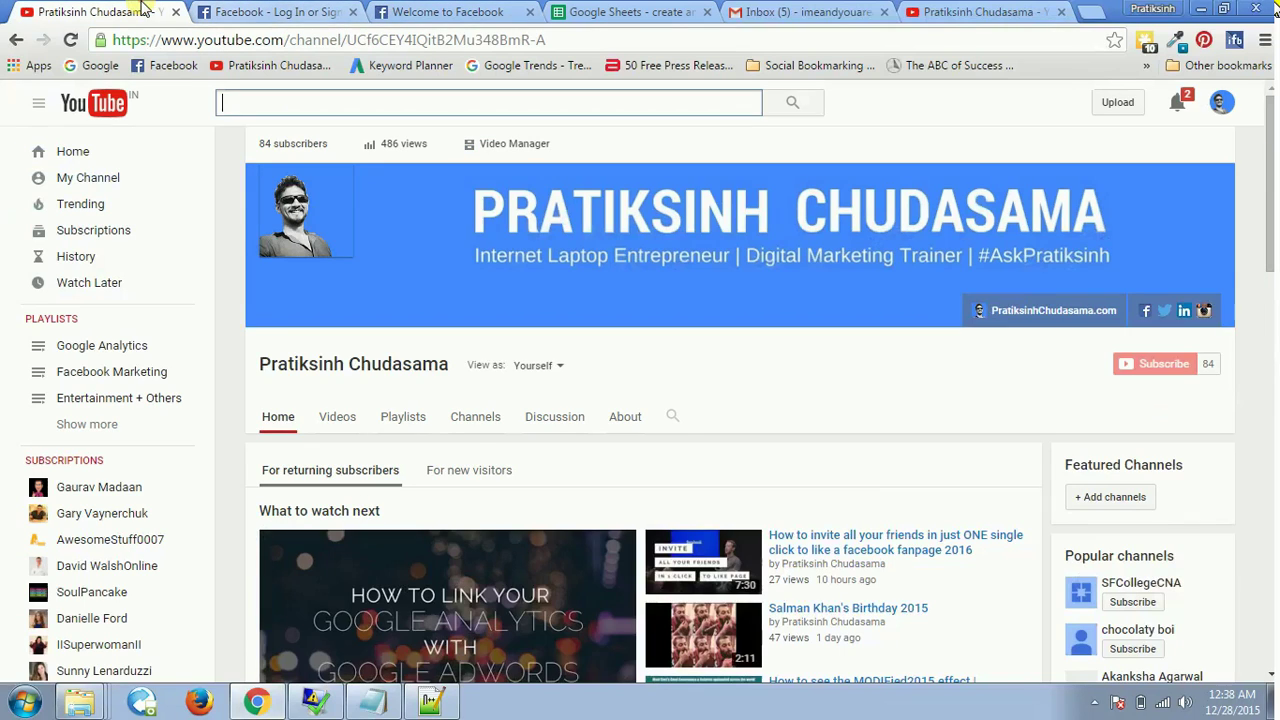
{"action": "left_click", "coordinate": [1094, 704]}
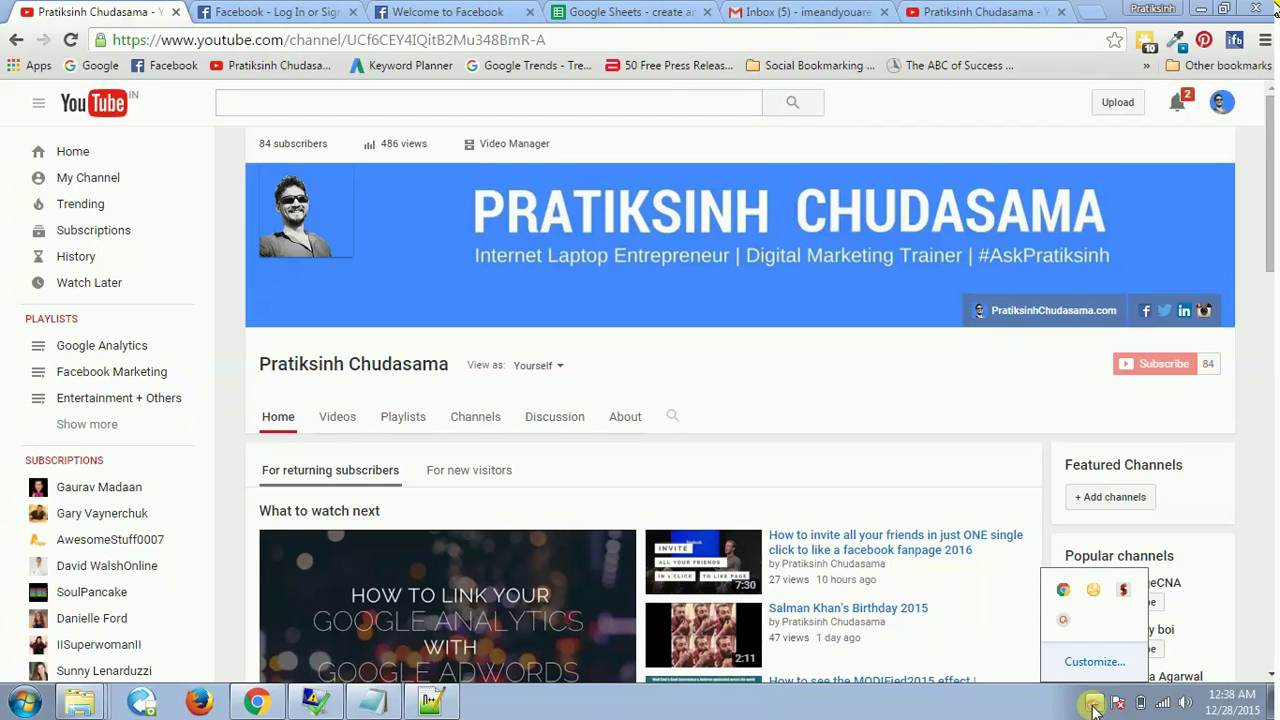